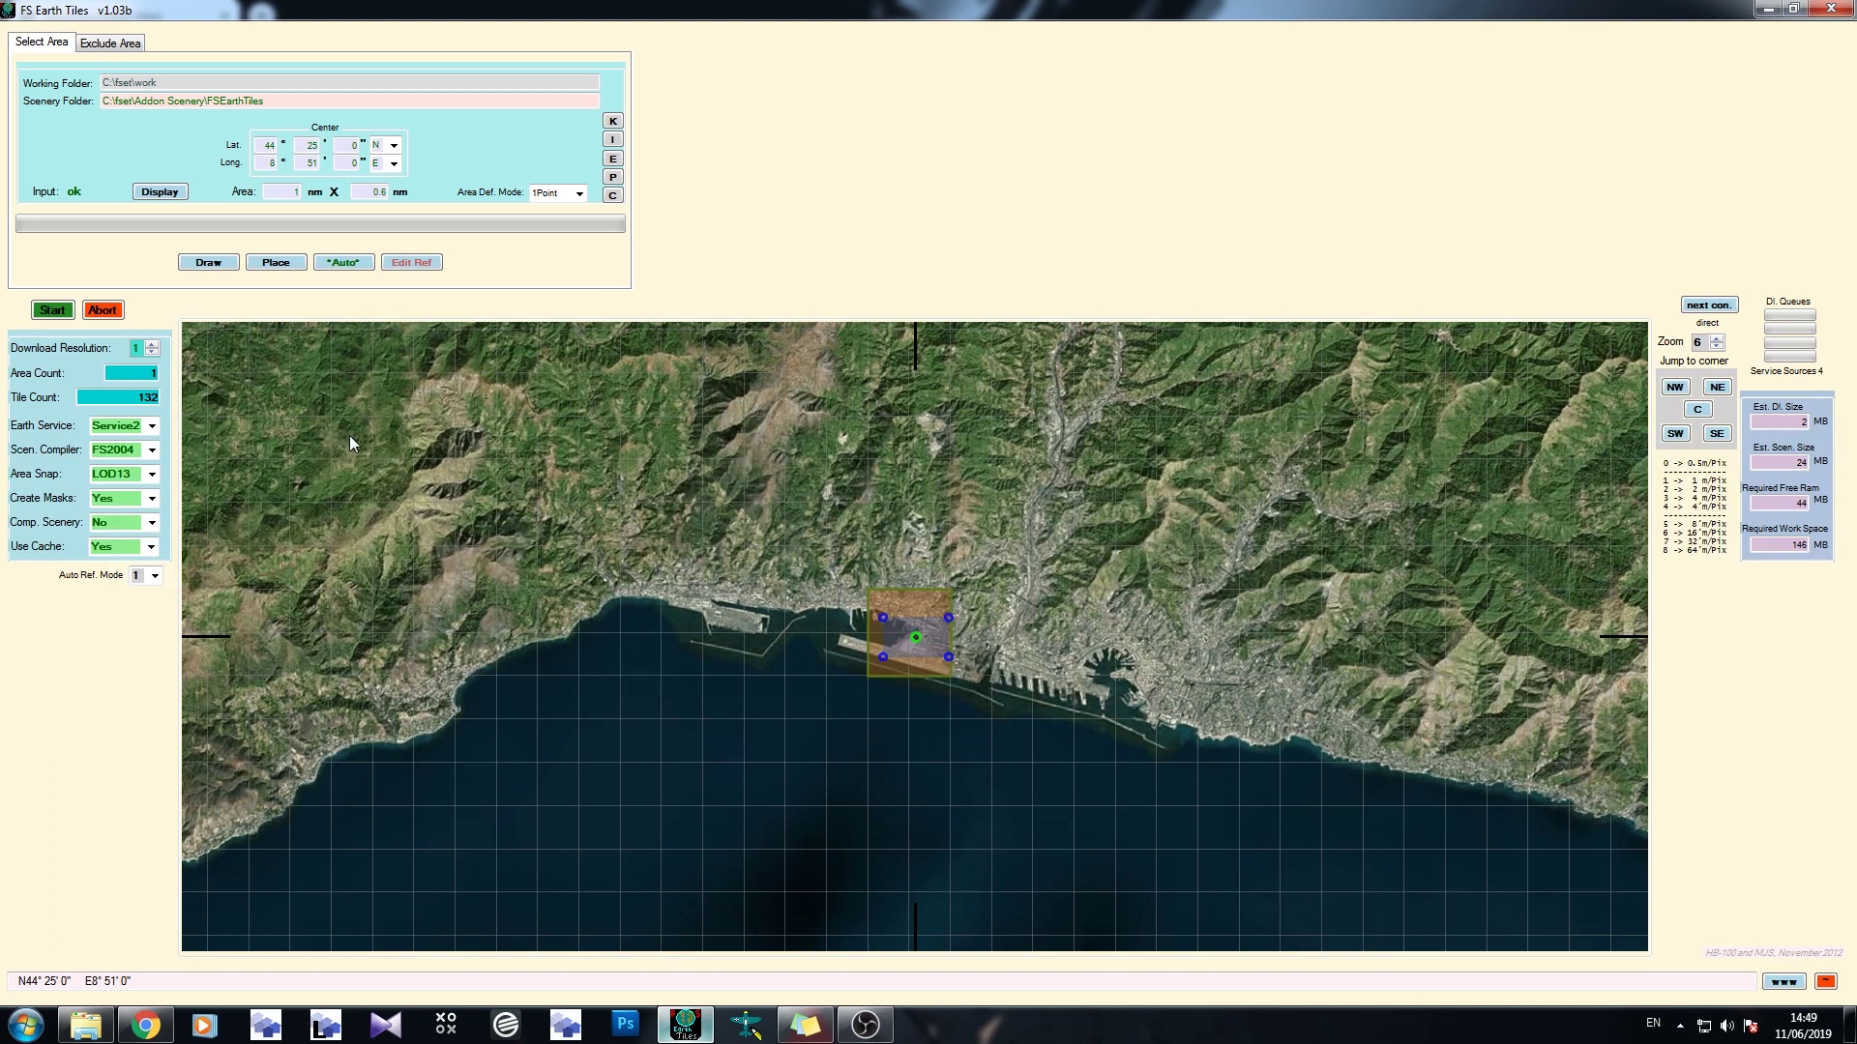
# Step: Set the Earth Service dropdown to GE
pyautogui.click(153, 426)
pyautogui.click(152, 425)
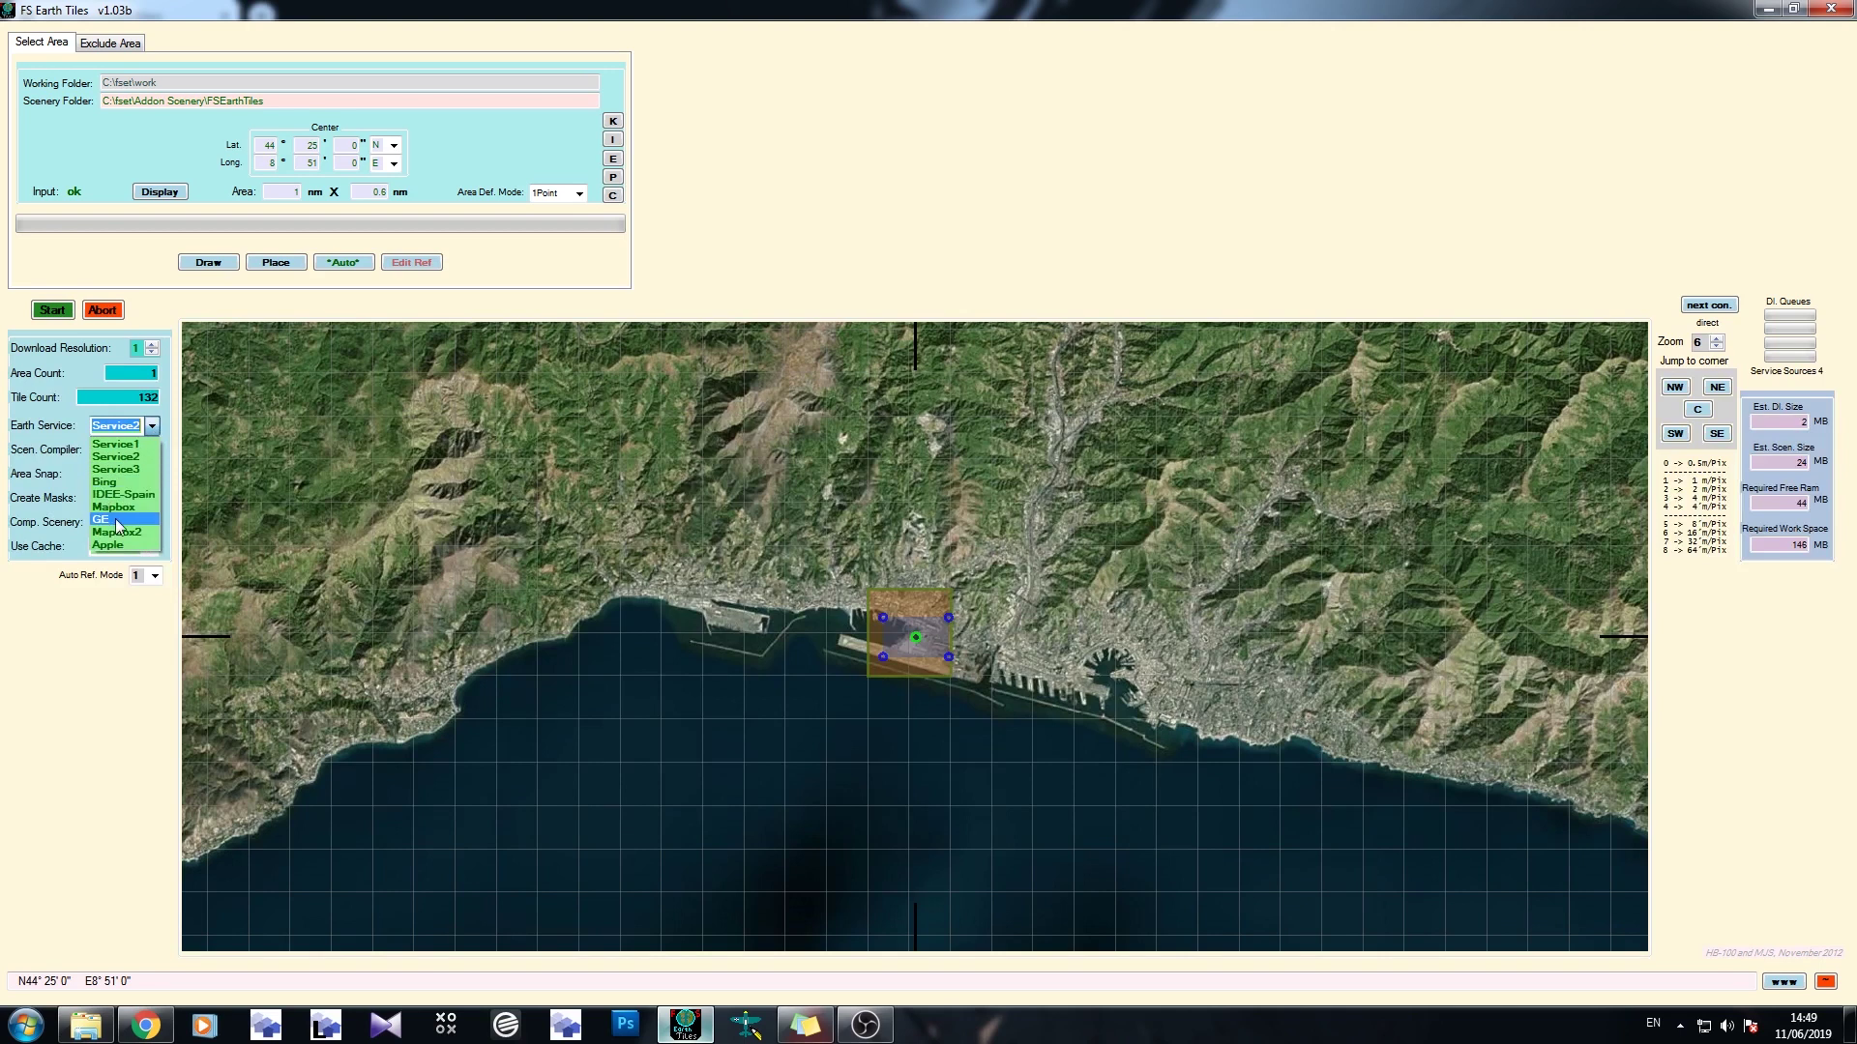
pyautogui.click(116, 530)
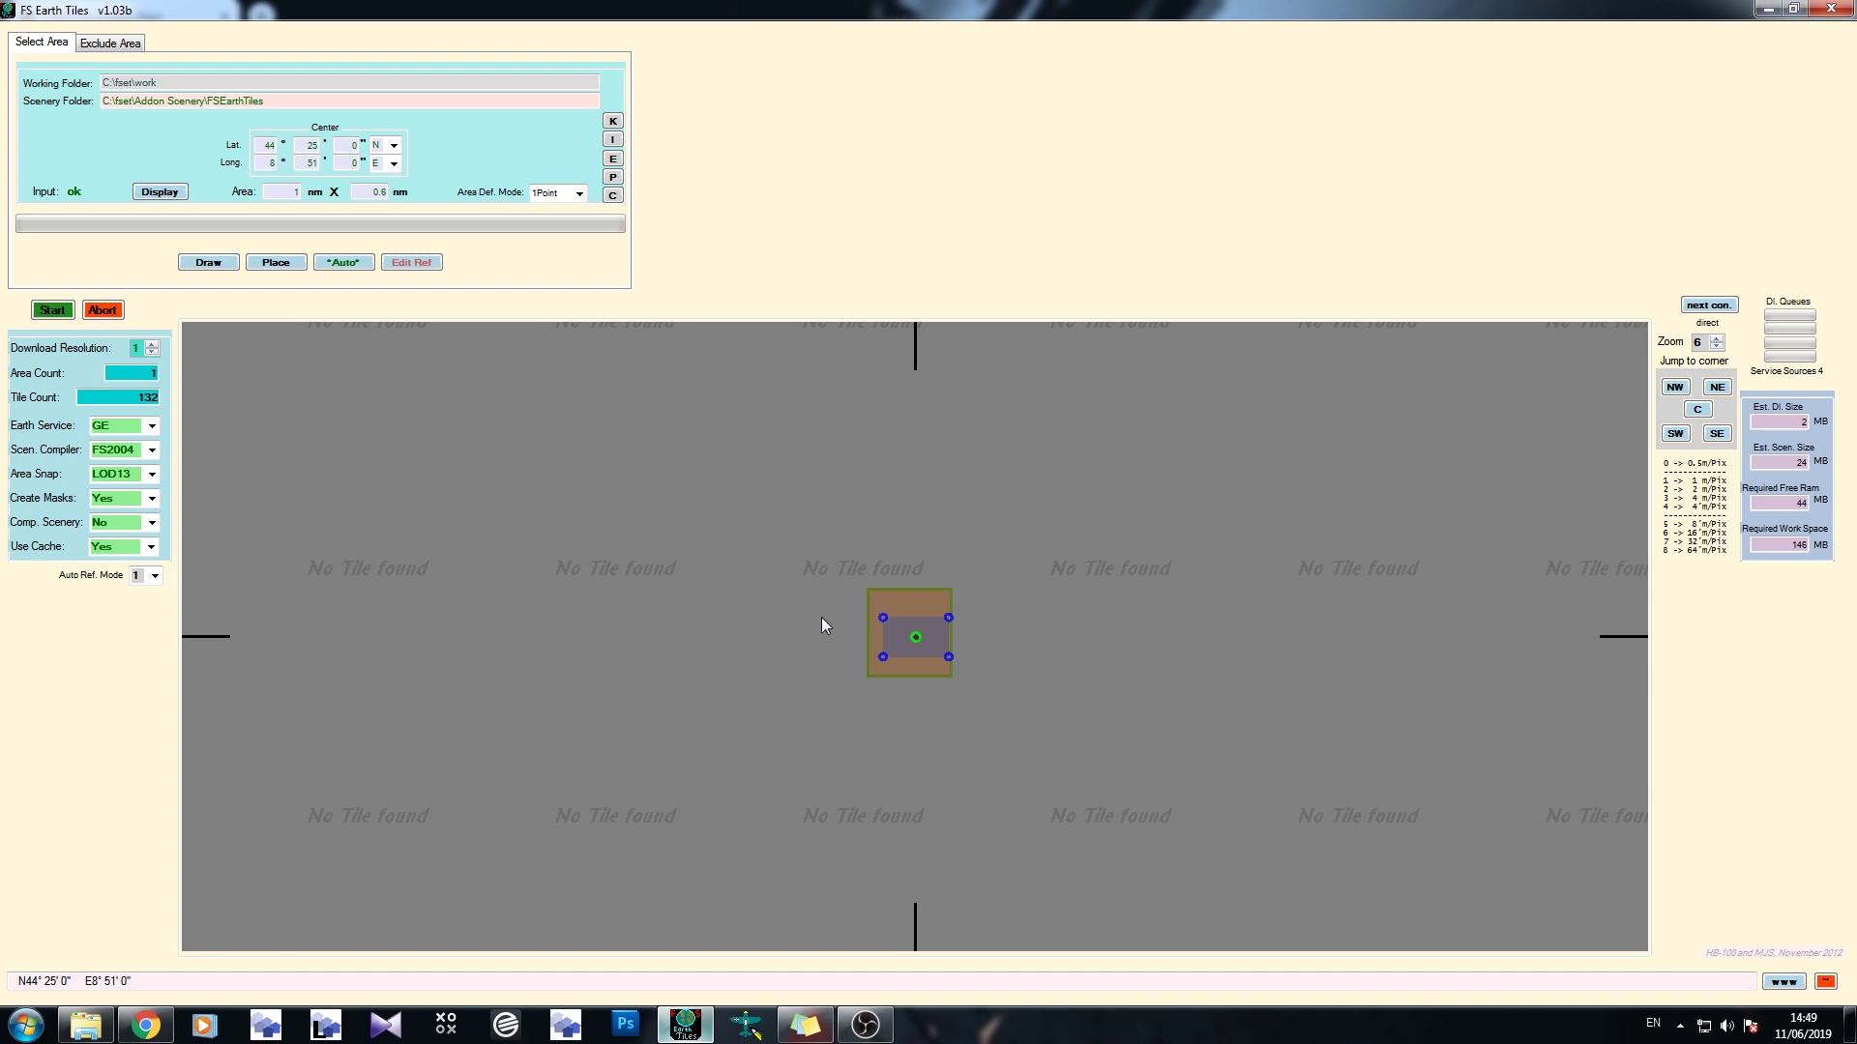
# Step: Pan and zoom the map, which shows only 'No Tile found' tiles, then bring up the FSET folder
pyautogui.moveTo(808, 535); pyautogui.dragTo(627, 527)
pyautogui.scroll(-2, 669, 534)
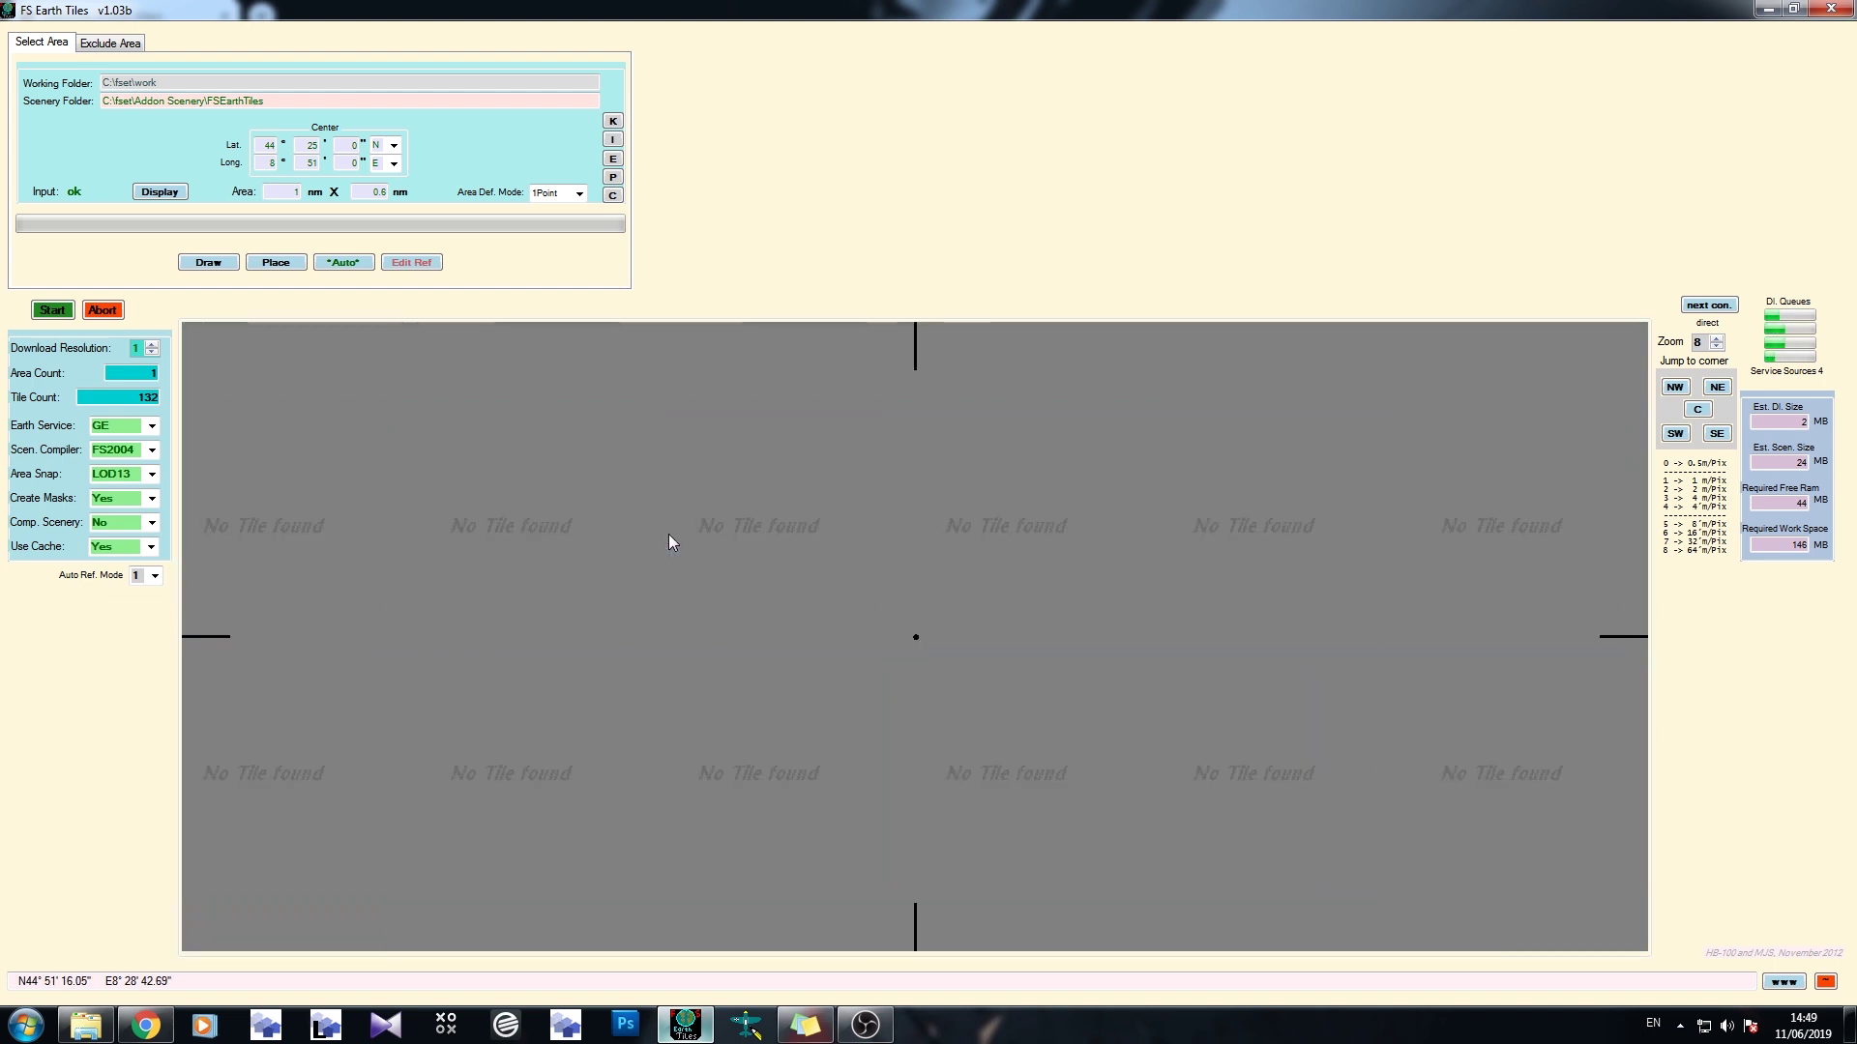
pyautogui.moveTo(816, 692); pyautogui.dragTo(739, 650)
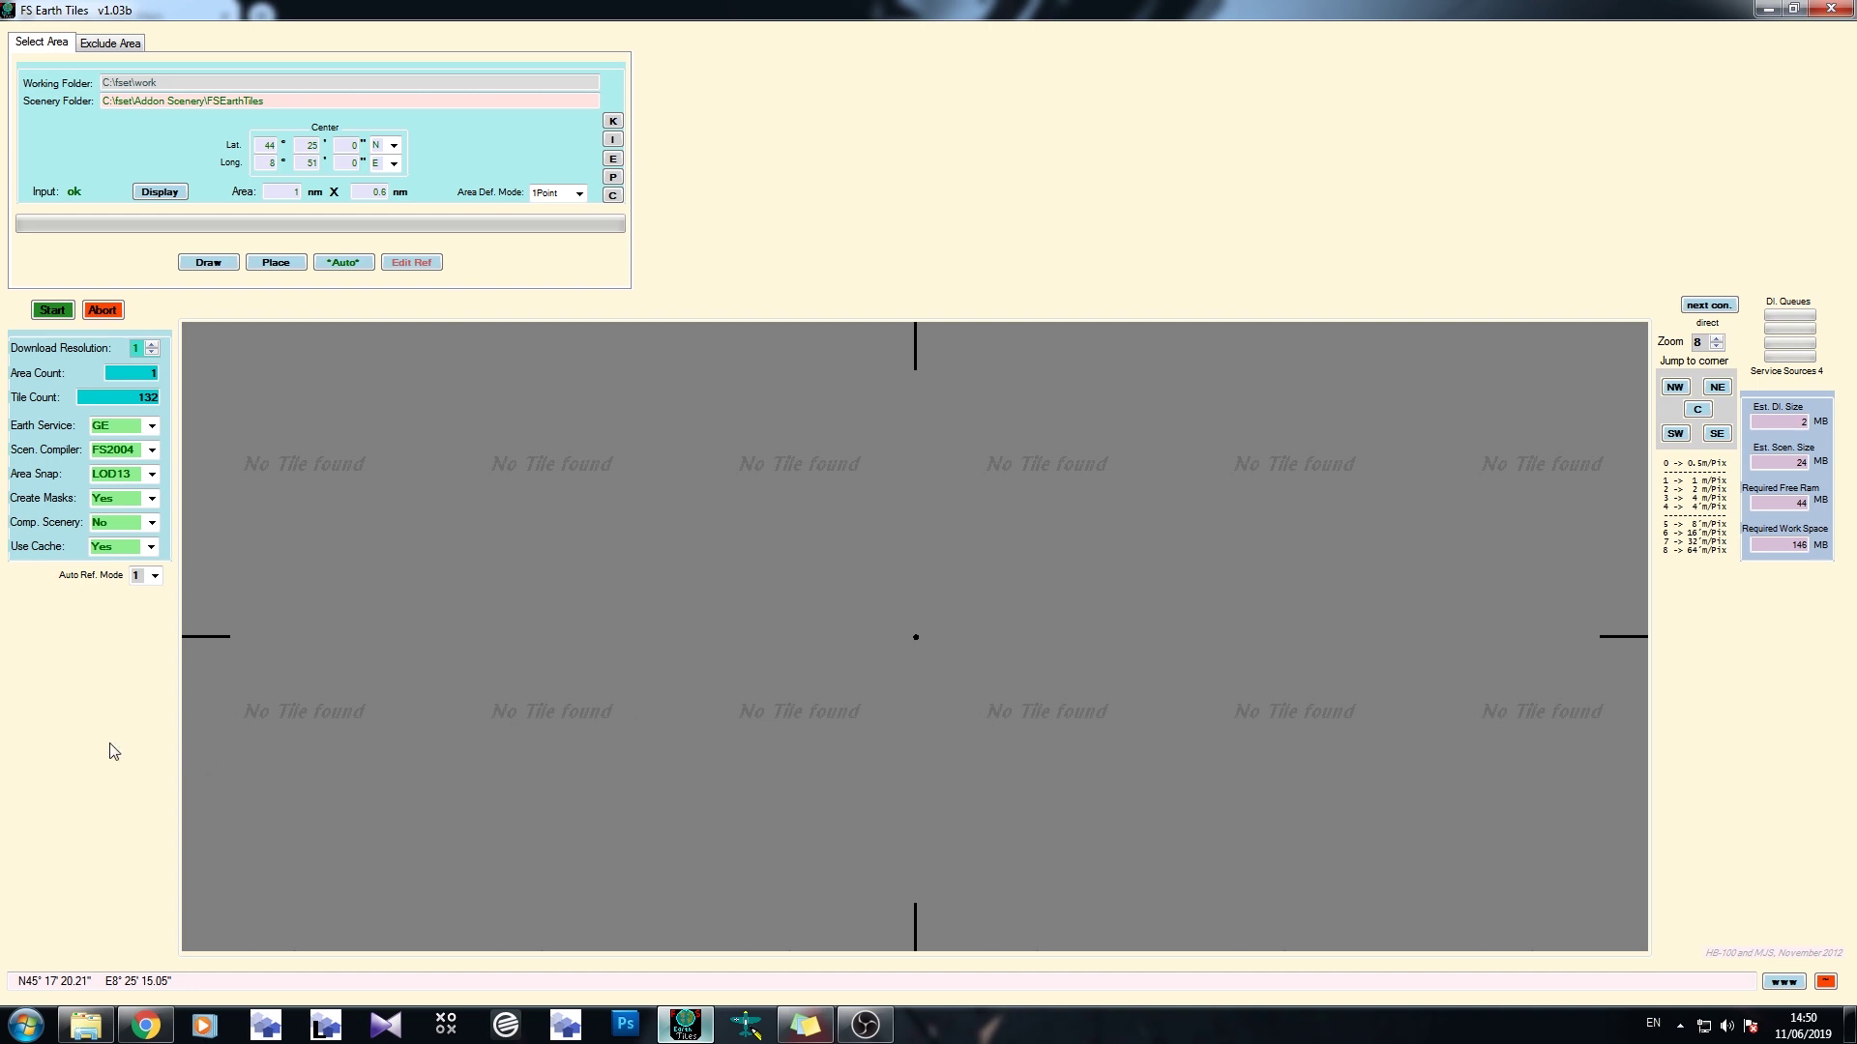
pyautogui.click(86, 1025)
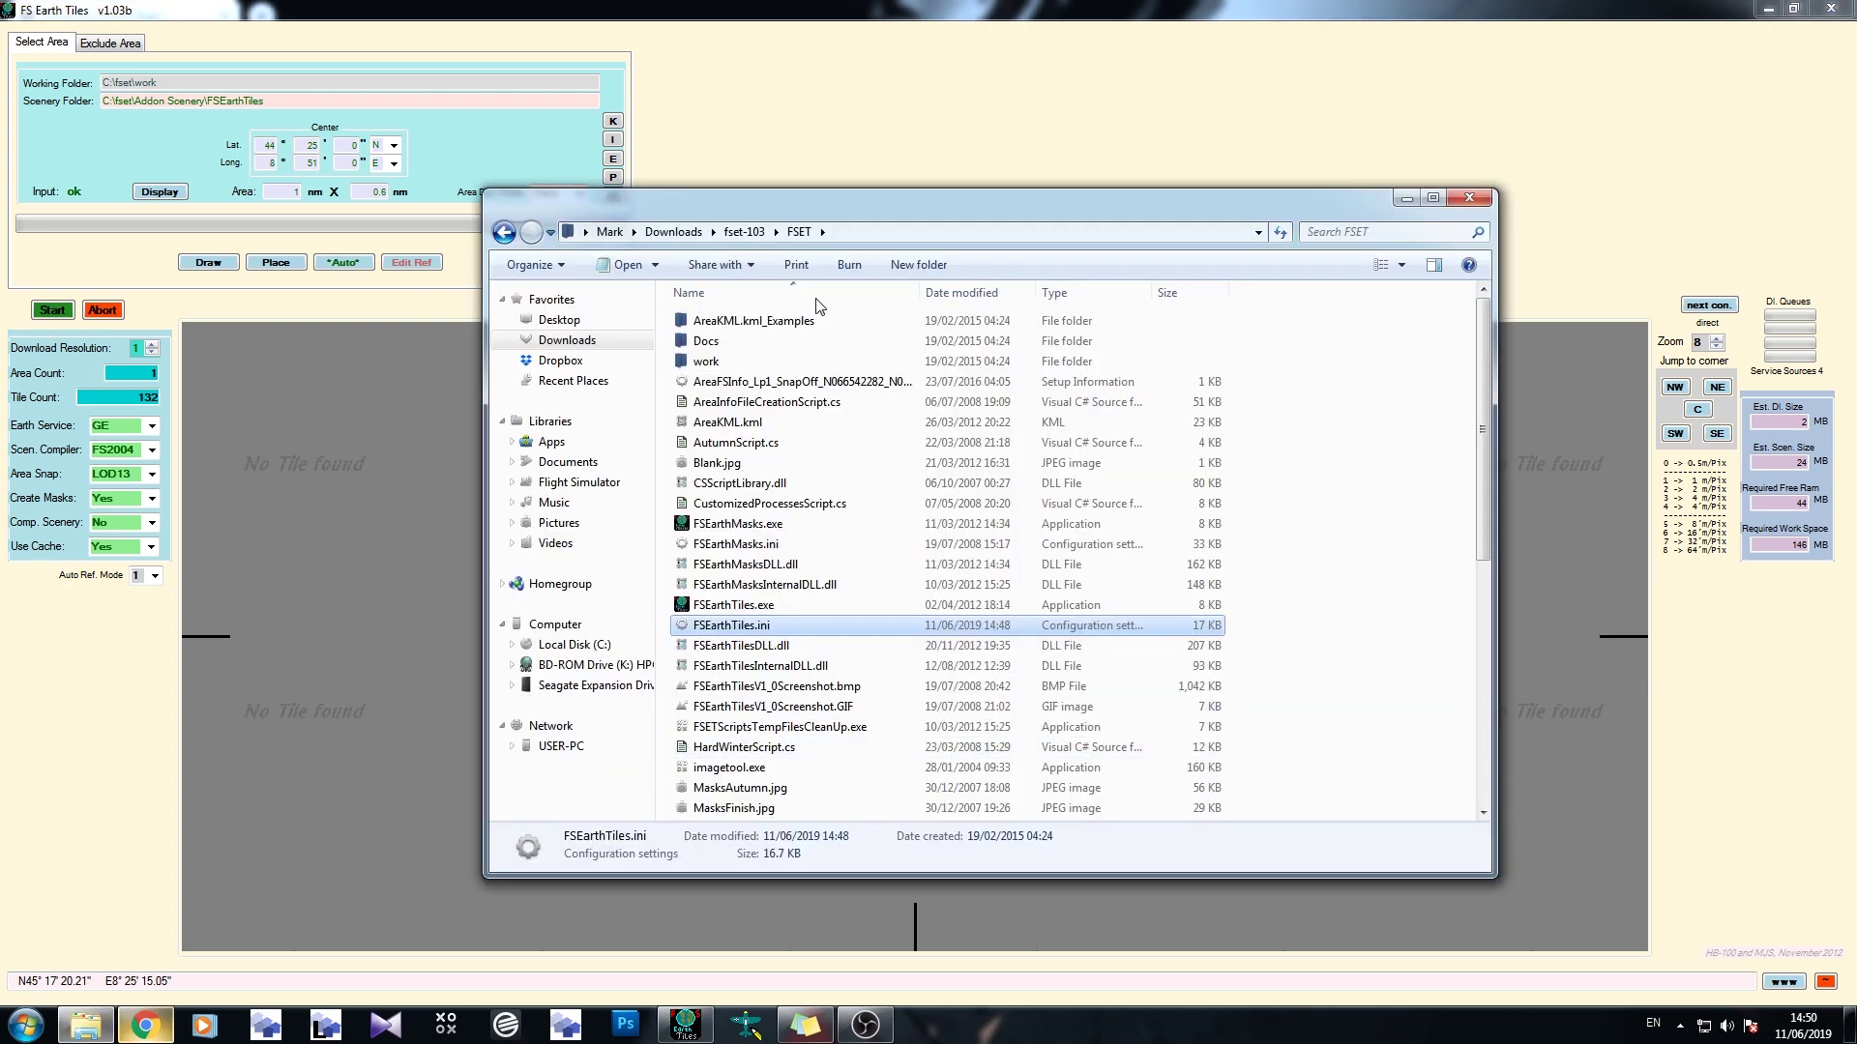
# Step: Switch to the browser showing the Exploring Google Maps page
pyautogui.click(145, 1025)
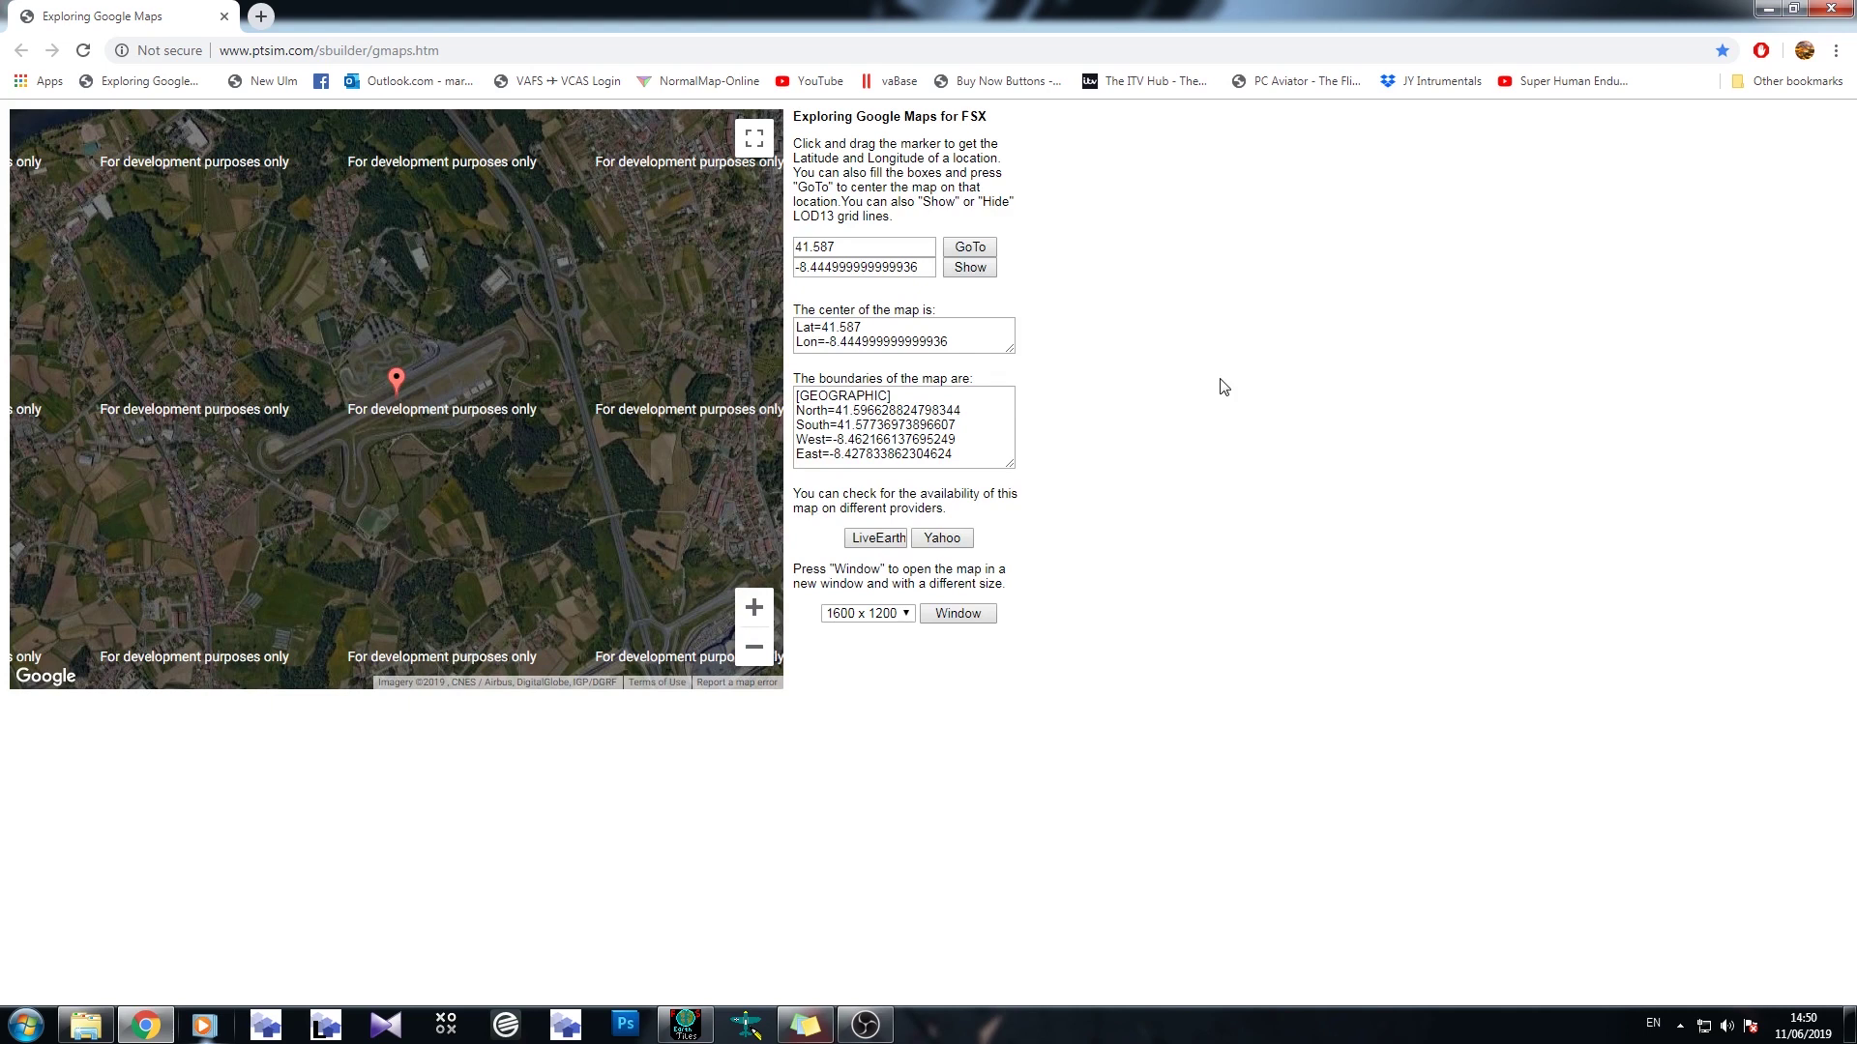
# Step: Pan and zoom the satellite map from Portugal over to southern England
pyautogui.moveTo(462, 327); pyautogui.dragTo(494, 336)
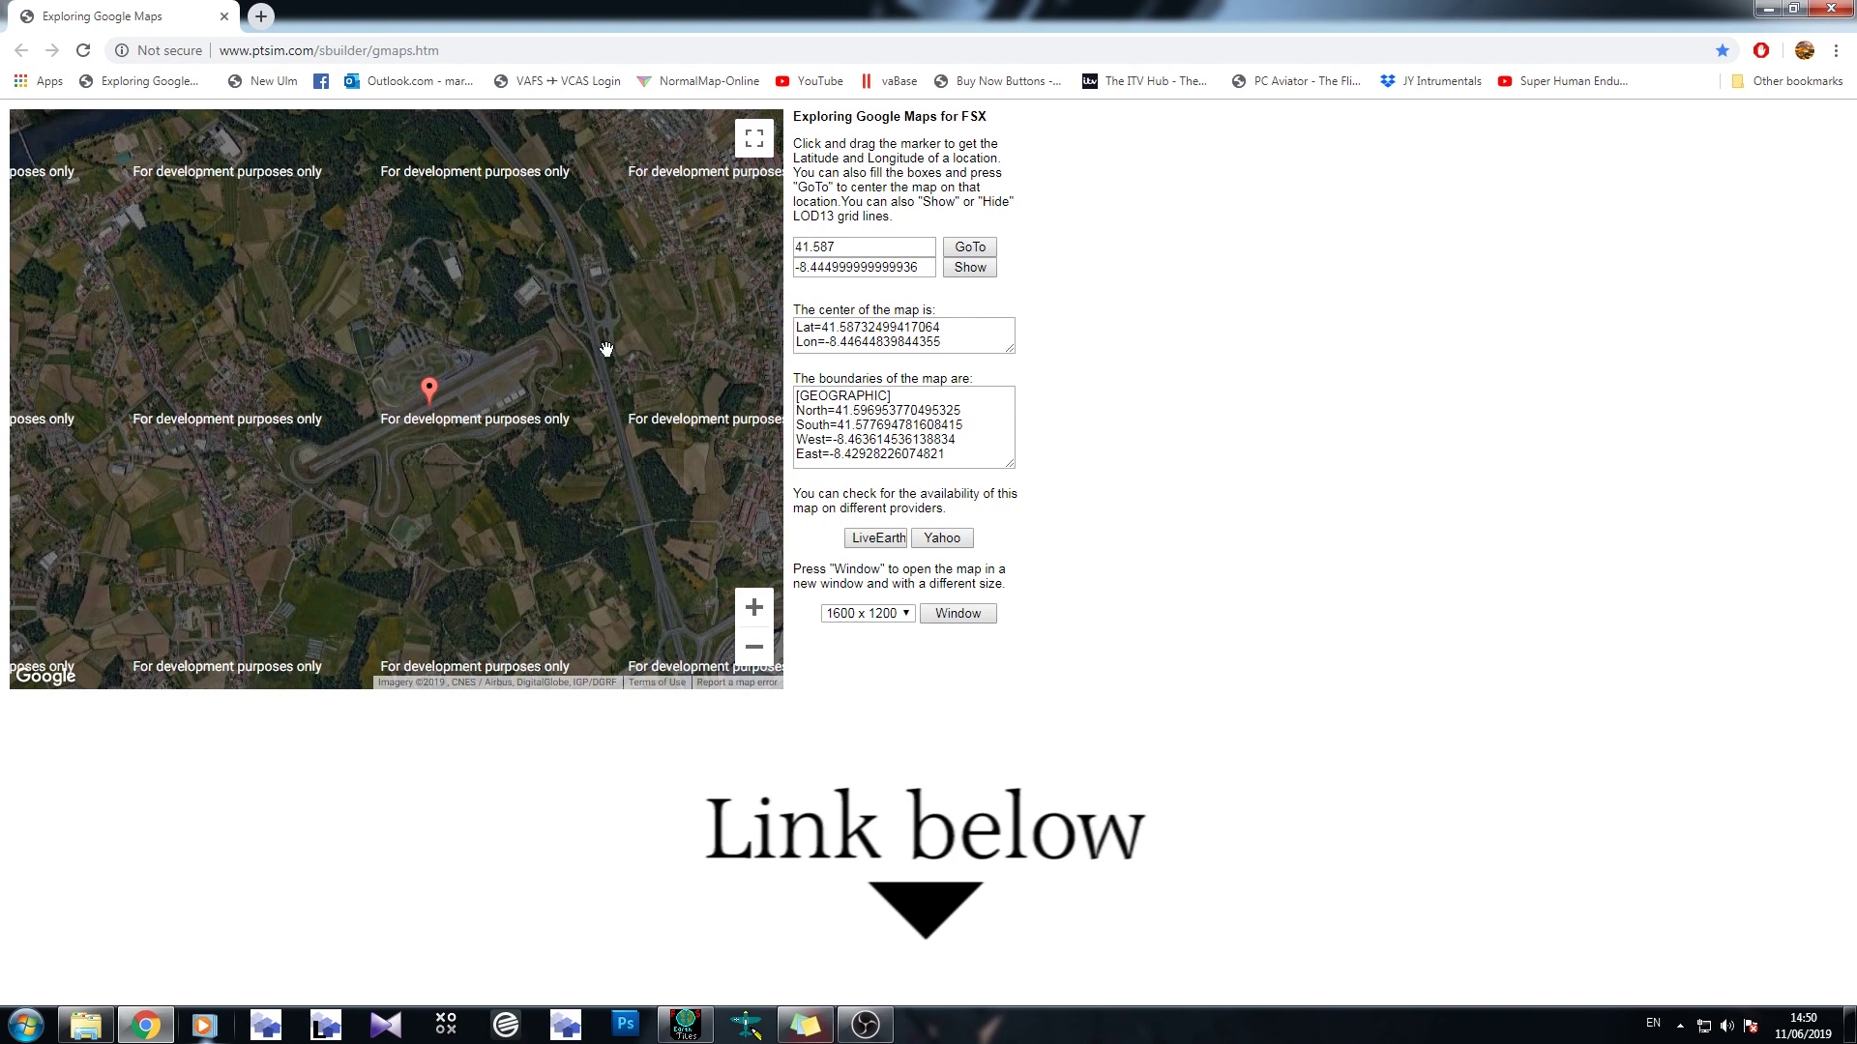
pyautogui.moveTo(363, 420); pyautogui.dragTo(324, 583)
pyautogui.scroll(-5, 324, 583)
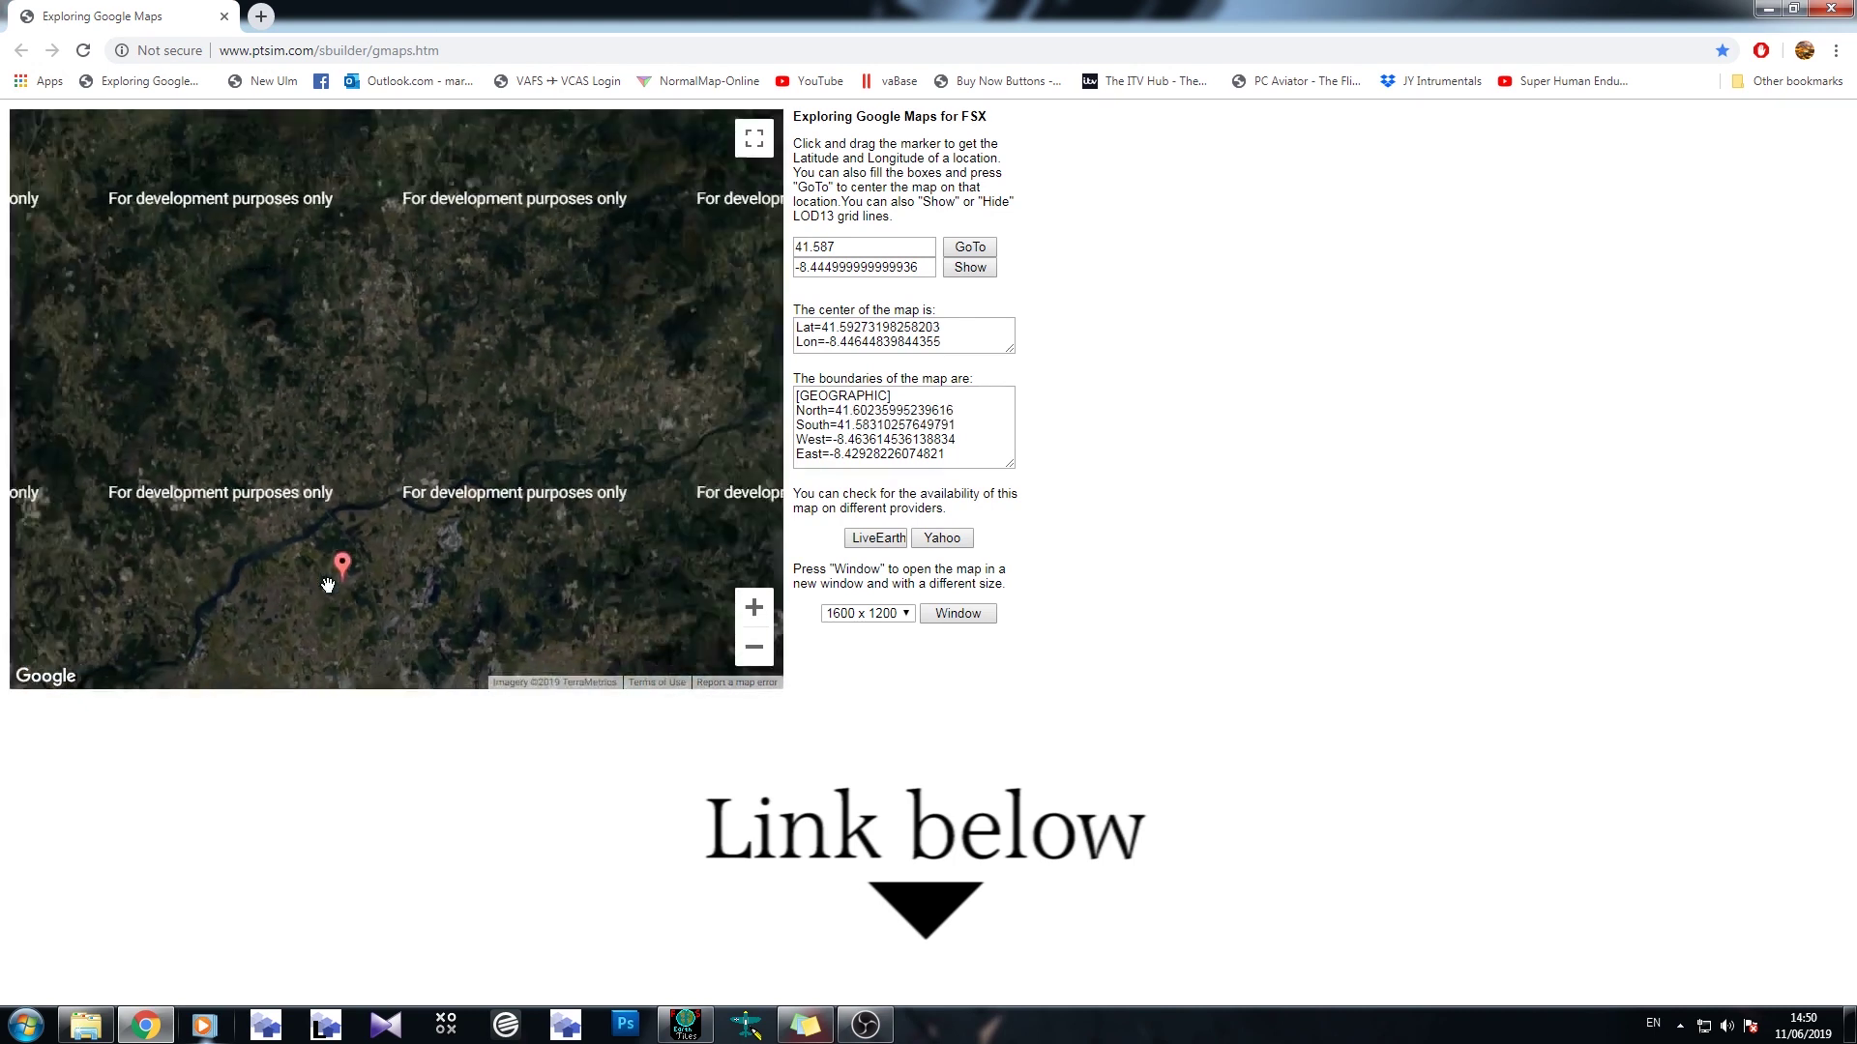
pyautogui.scroll(-8, 328, 583)
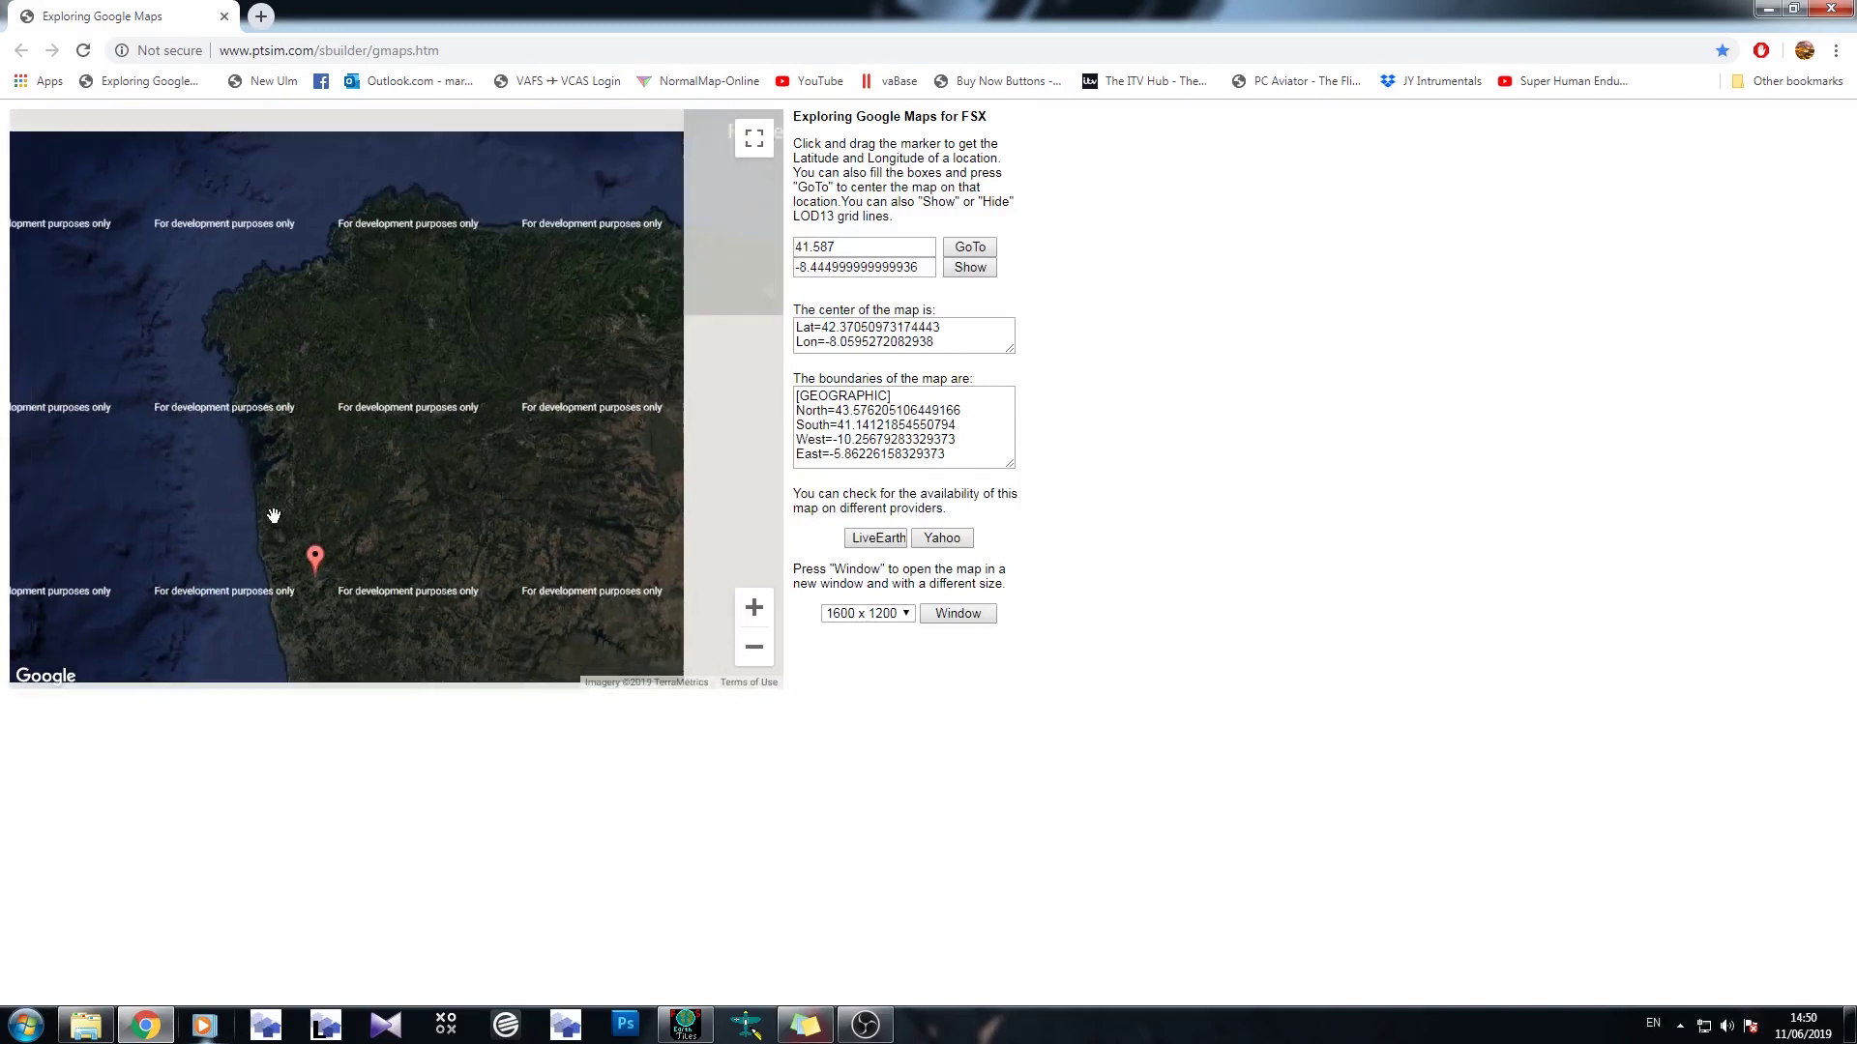
pyautogui.moveTo(377, 193); pyautogui.dragTo(381, 547)
pyautogui.scroll(2, 332, 393)
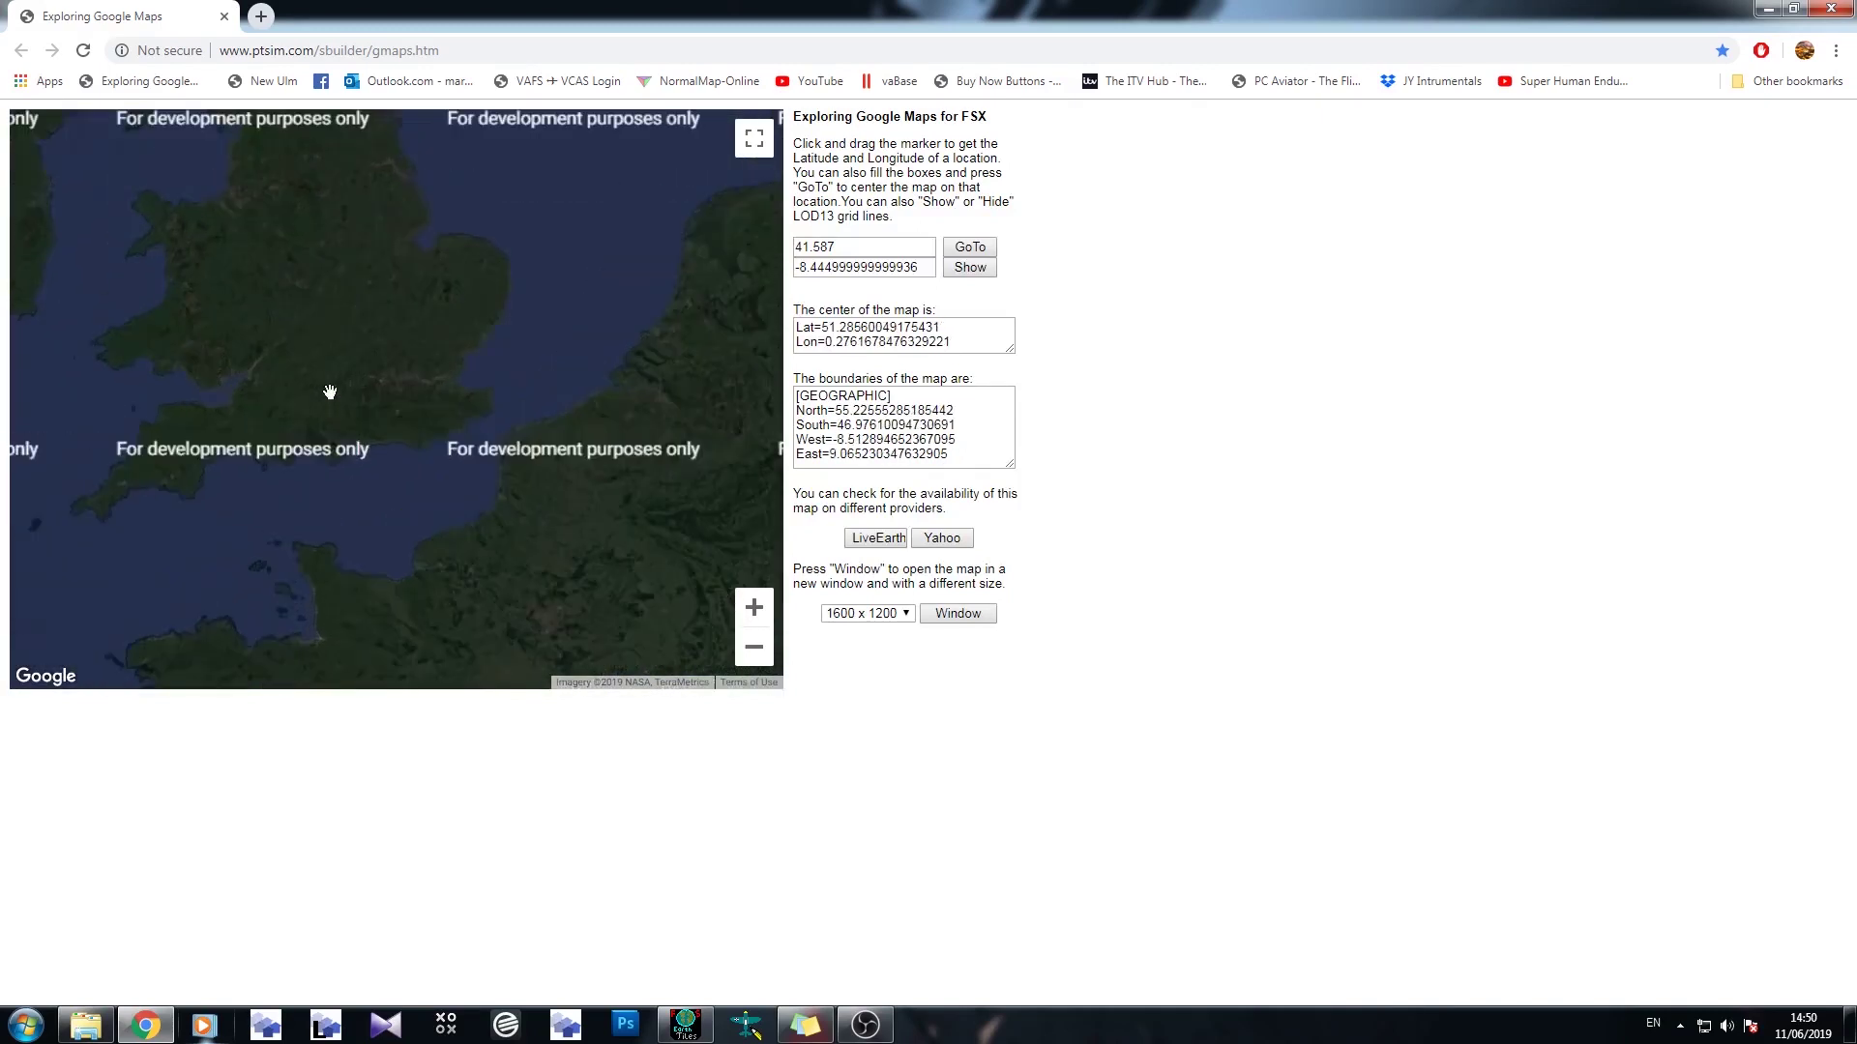
pyautogui.scroll(3, 448, 359)
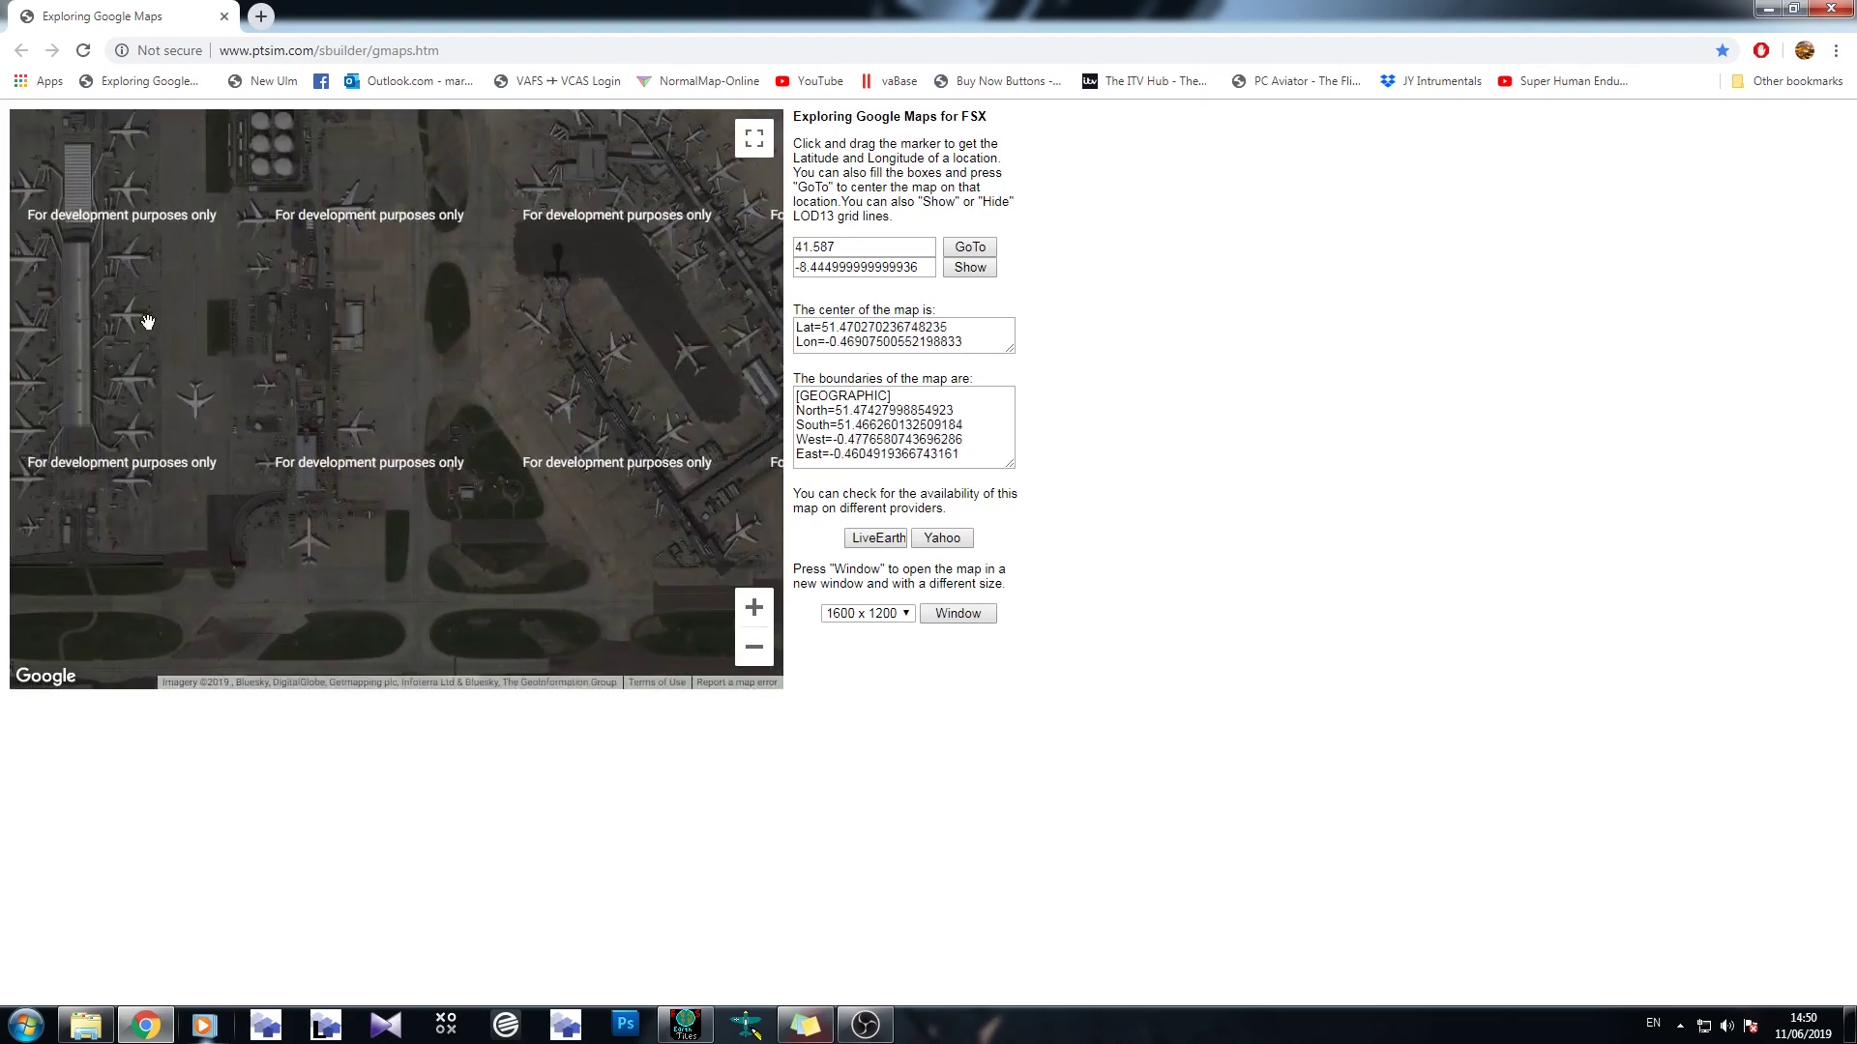
pyautogui.scroll(5, 278, 320)
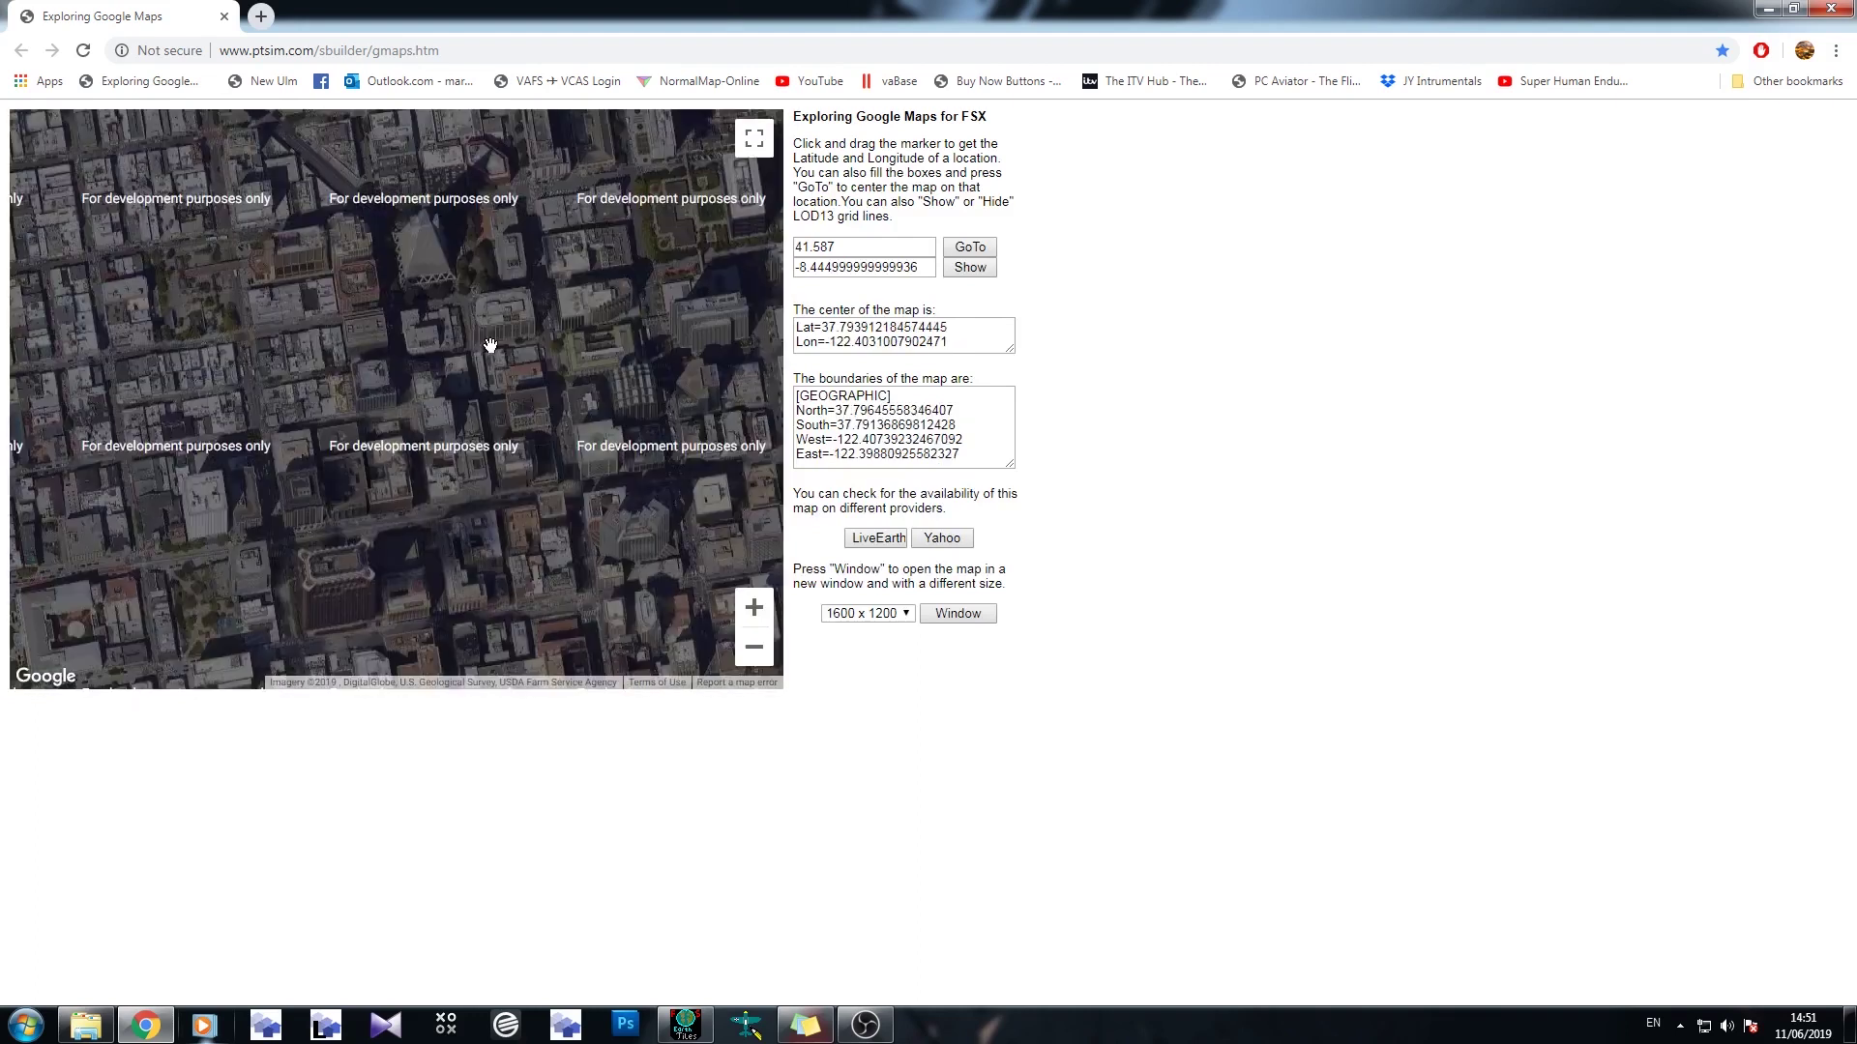
# Step: Try the tilted 45° view, then return to top-down and centre the 544R stand marking
pyautogui.doubleClick(452, 391)
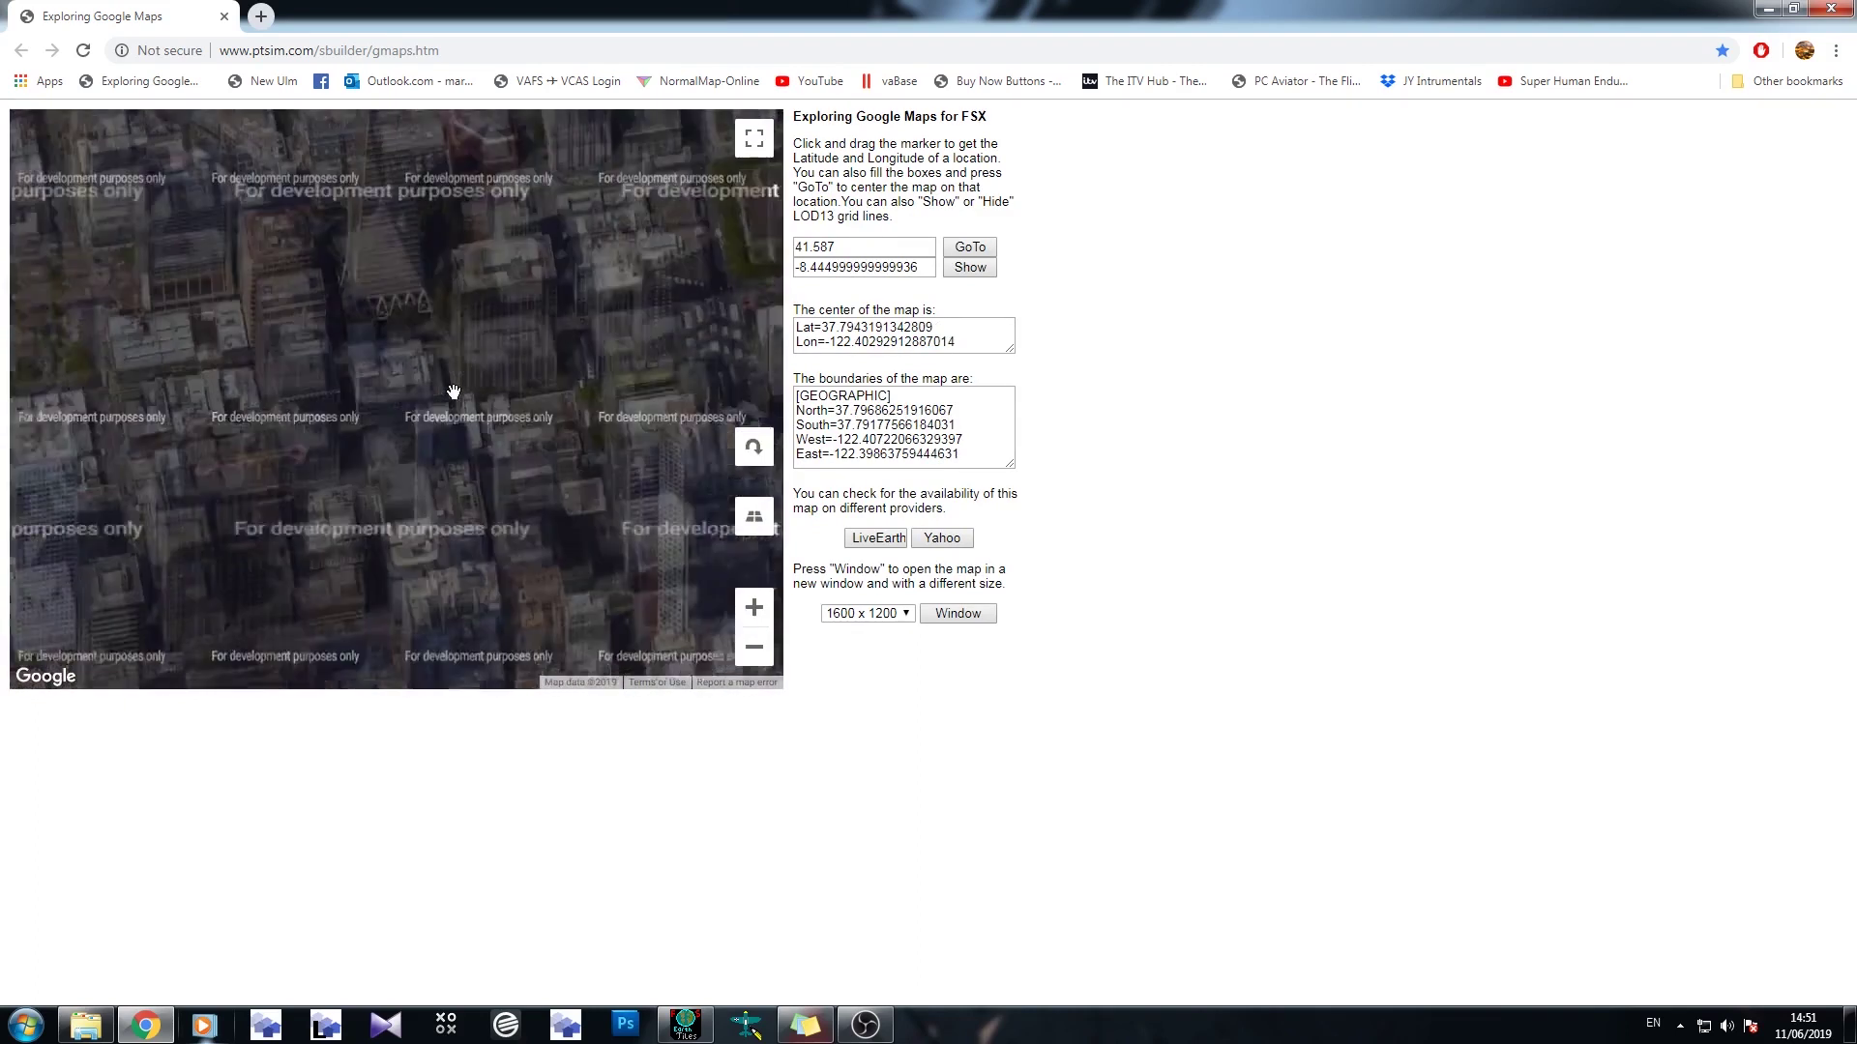
pyautogui.moveTo(396, 417); pyautogui.dragTo(446, 558)
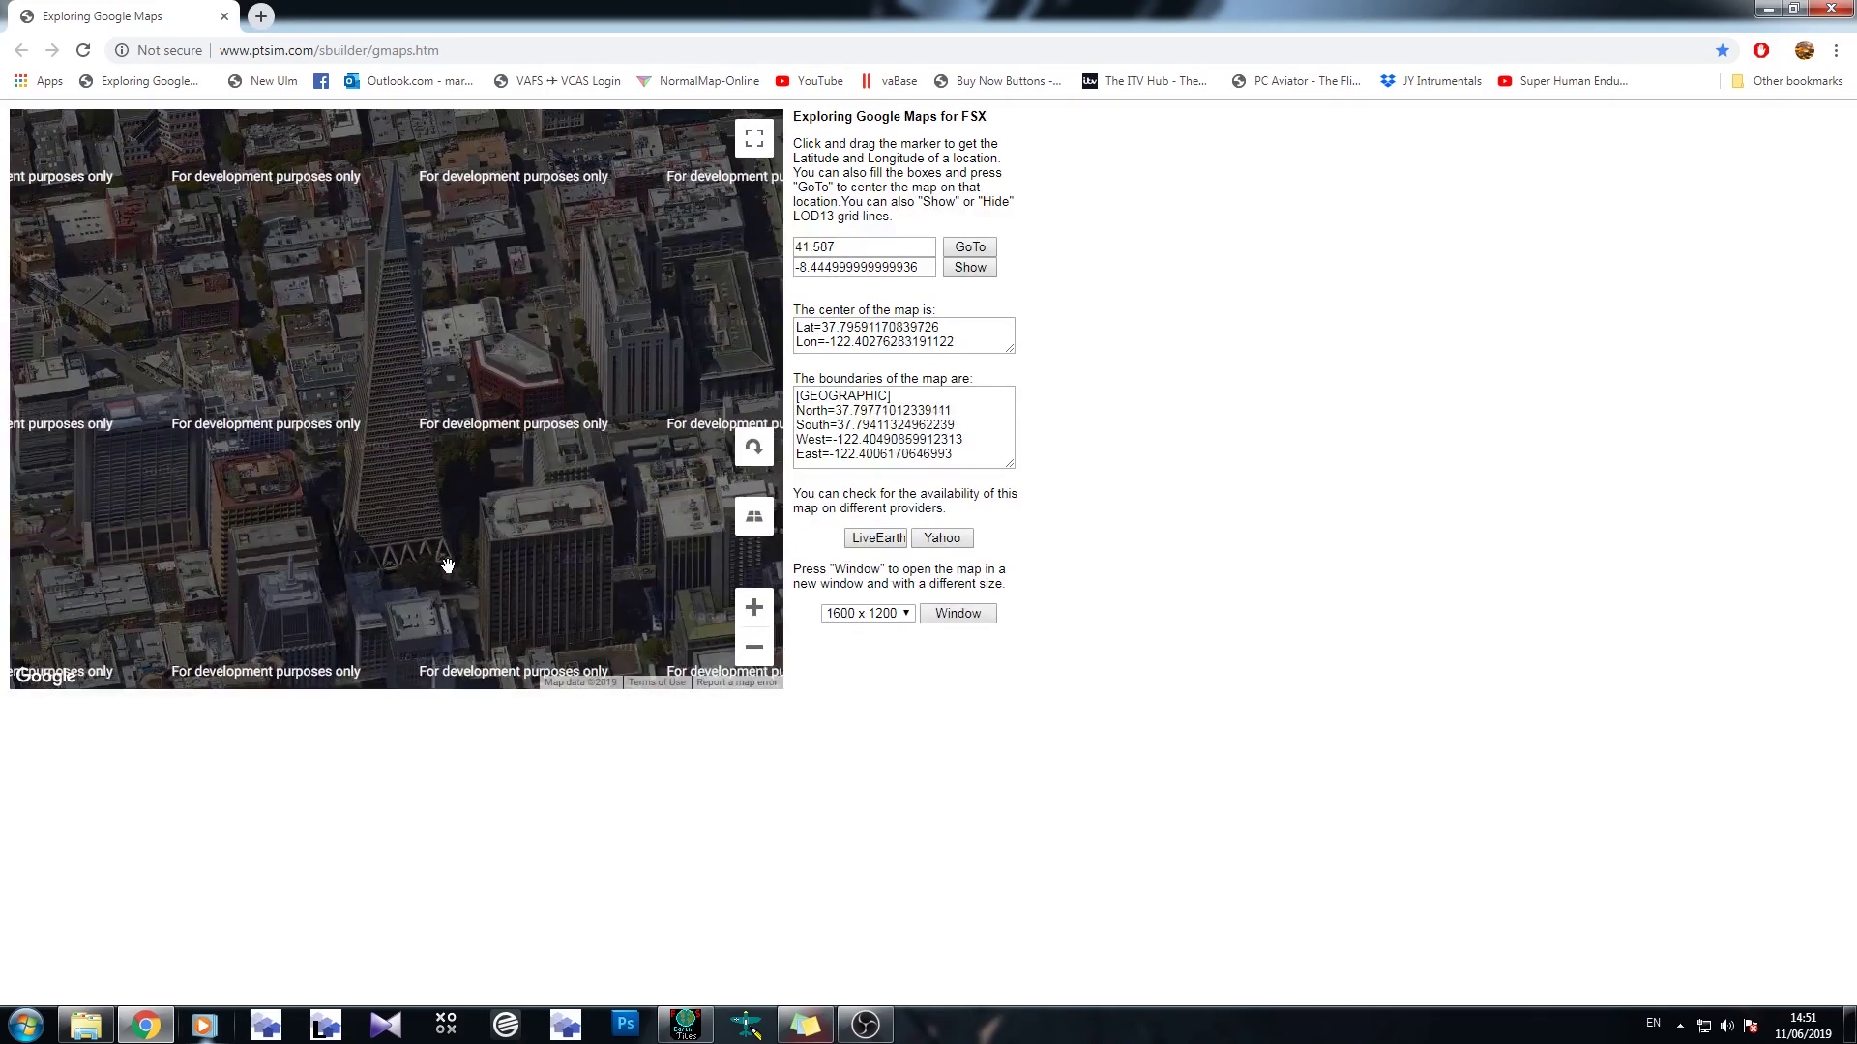
pyautogui.click(755, 523)
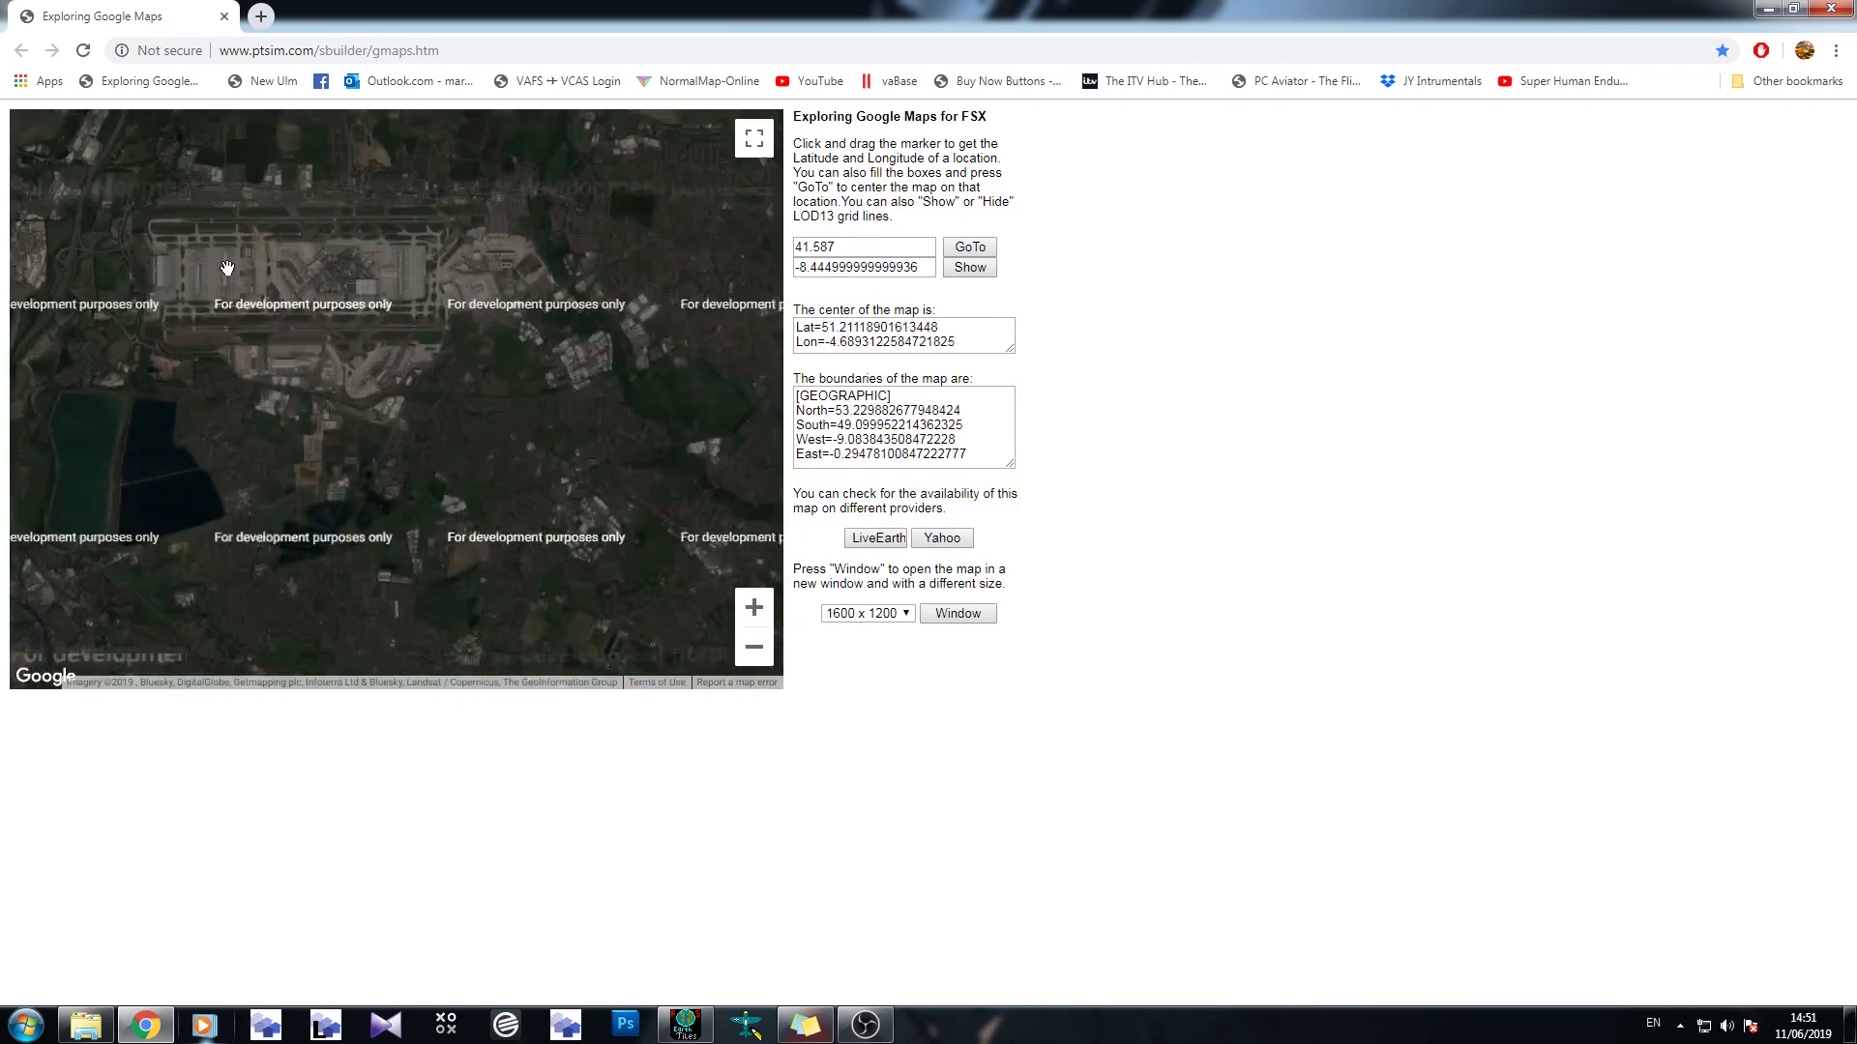
pyautogui.scroll(5, 130, 314)
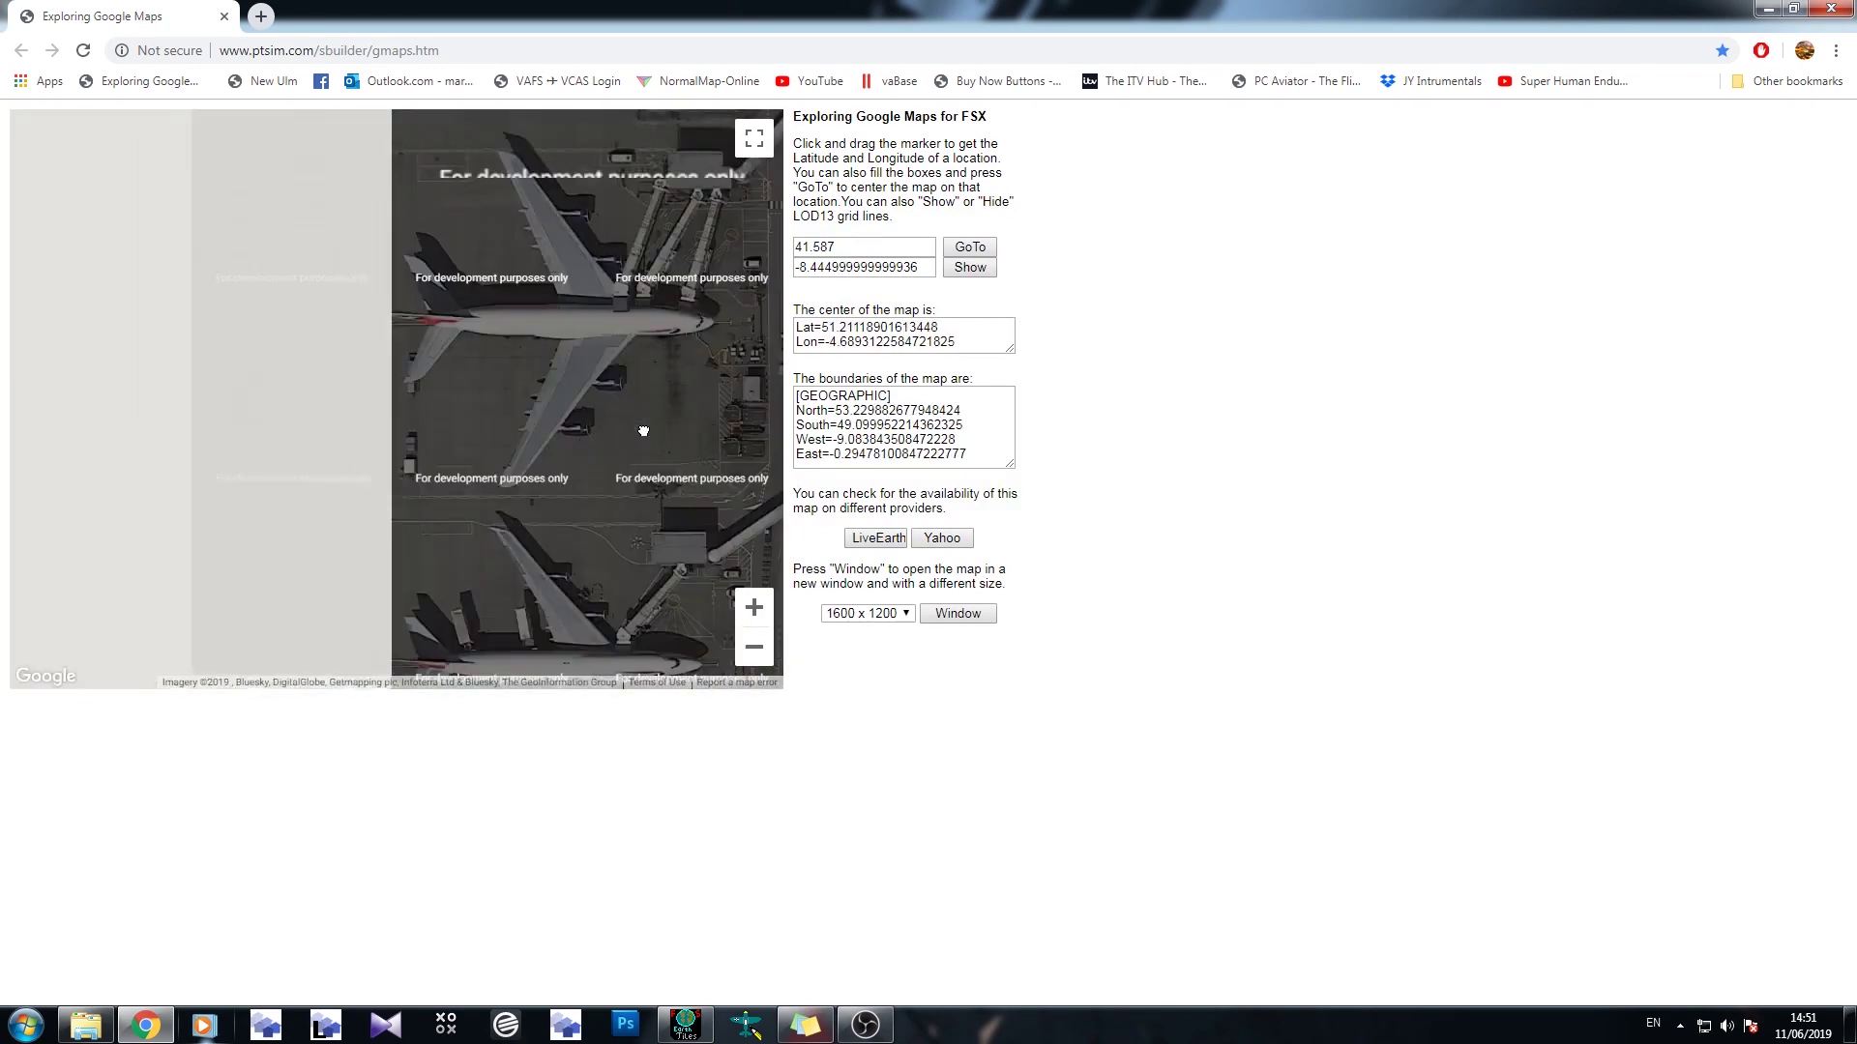
pyautogui.scroll(2, 345, 397)
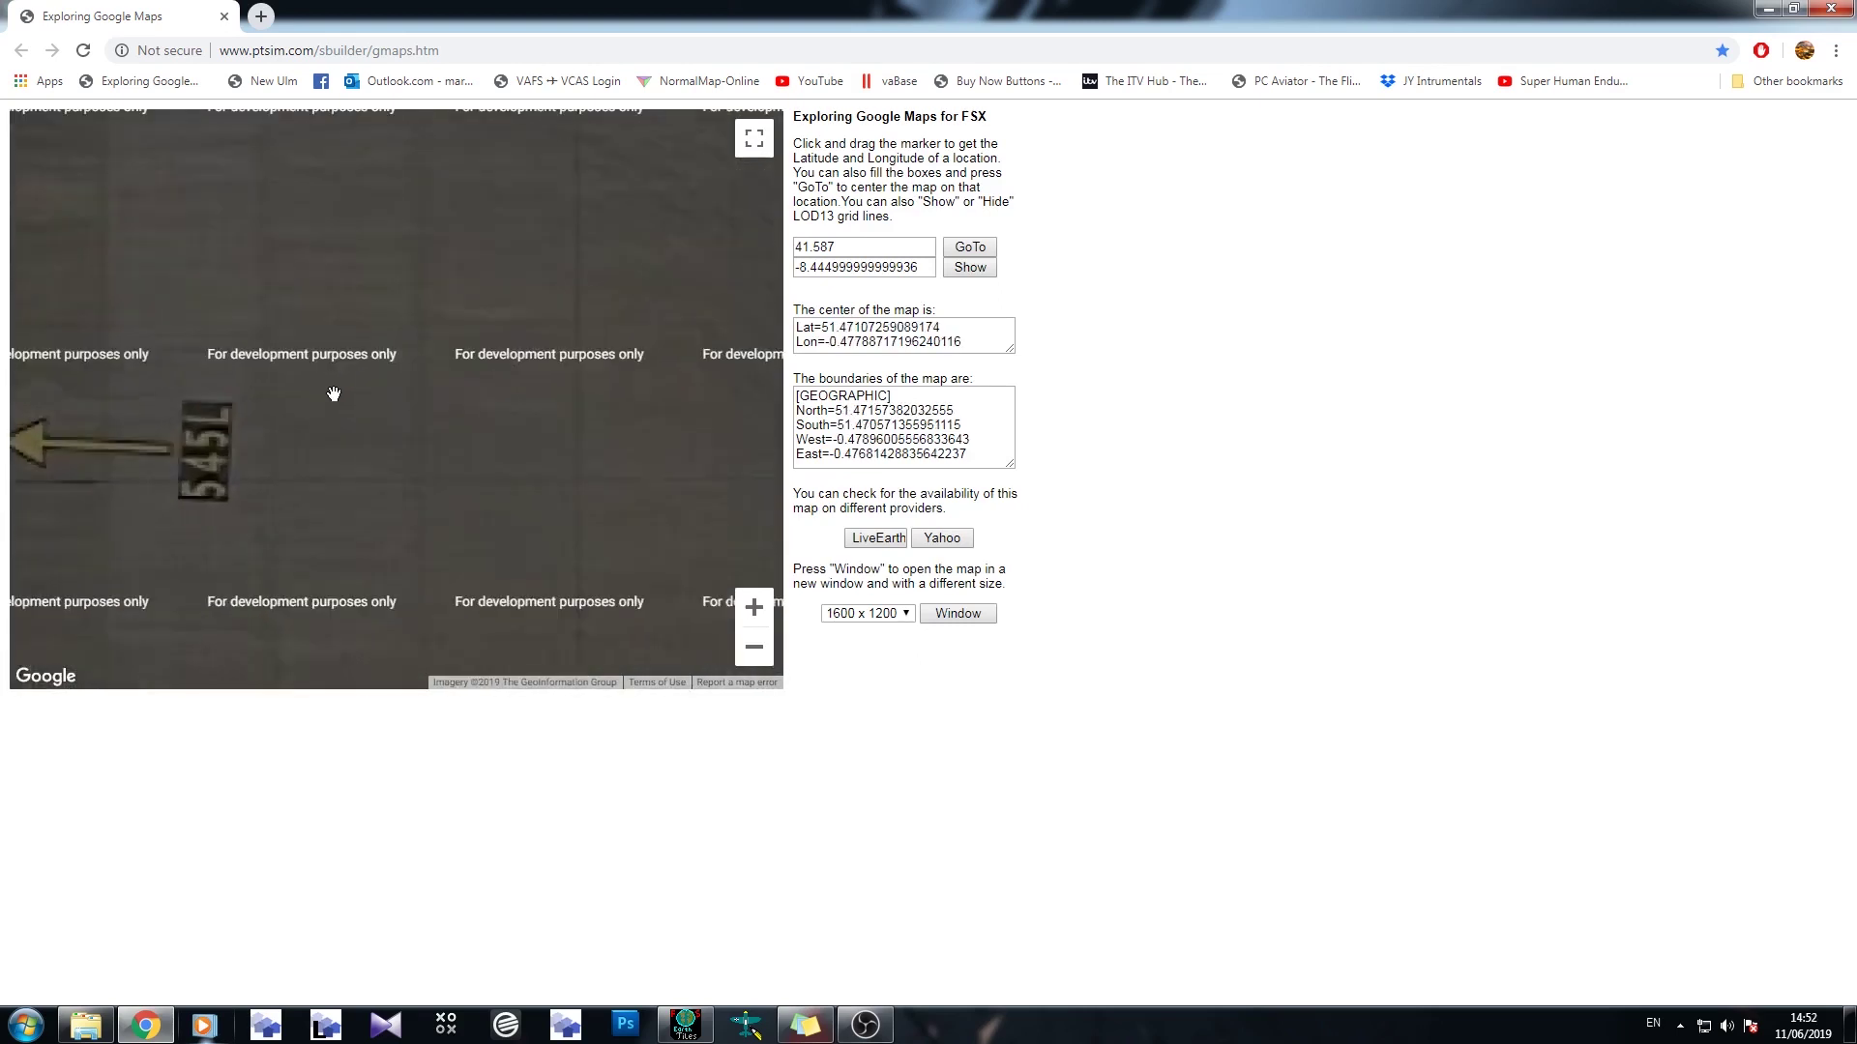
pyautogui.moveTo(365, 455); pyautogui.dragTo(438, 227)
pyautogui.moveTo(431, 445); pyautogui.dragTo(402, 241)
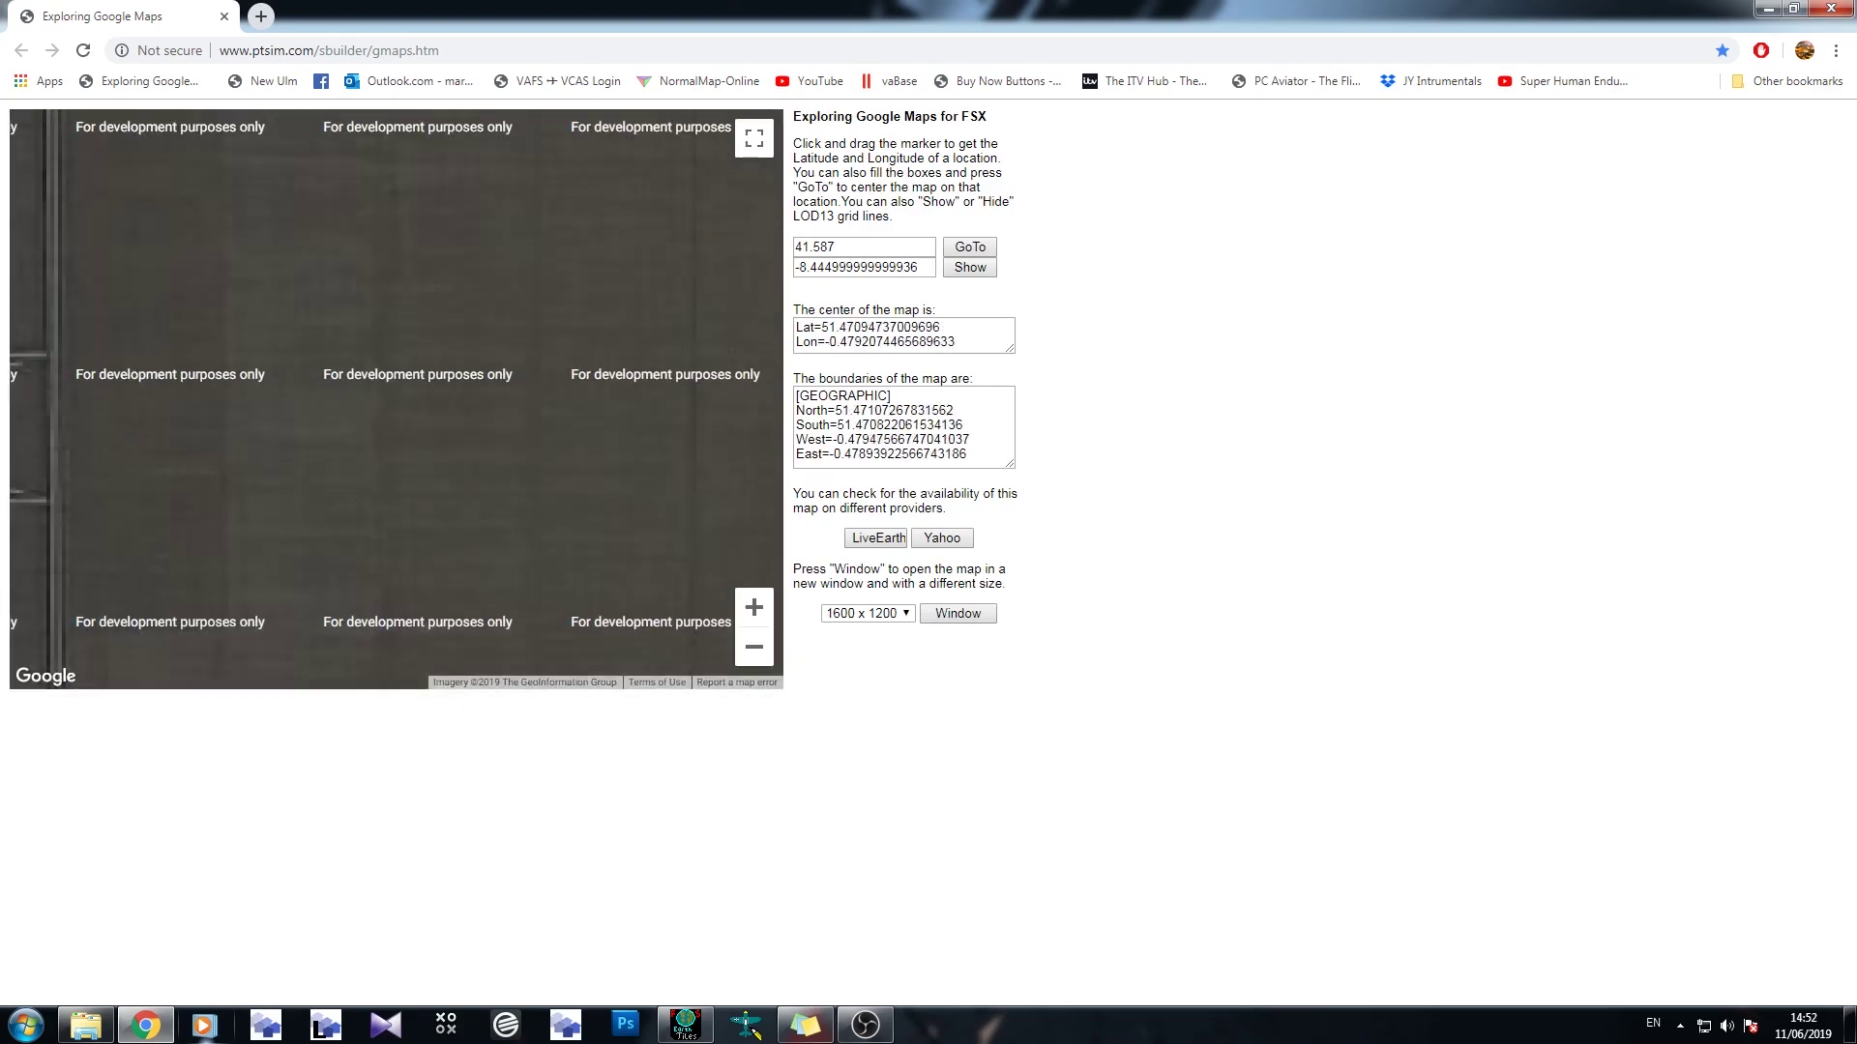
pyautogui.moveTo(373, 577); pyautogui.dragTo(372, 390)
pyautogui.moveTo(377, 464); pyautogui.dragTo(380, 261)
pyautogui.moveTo(352, 442); pyautogui.dragTo(310, 277)
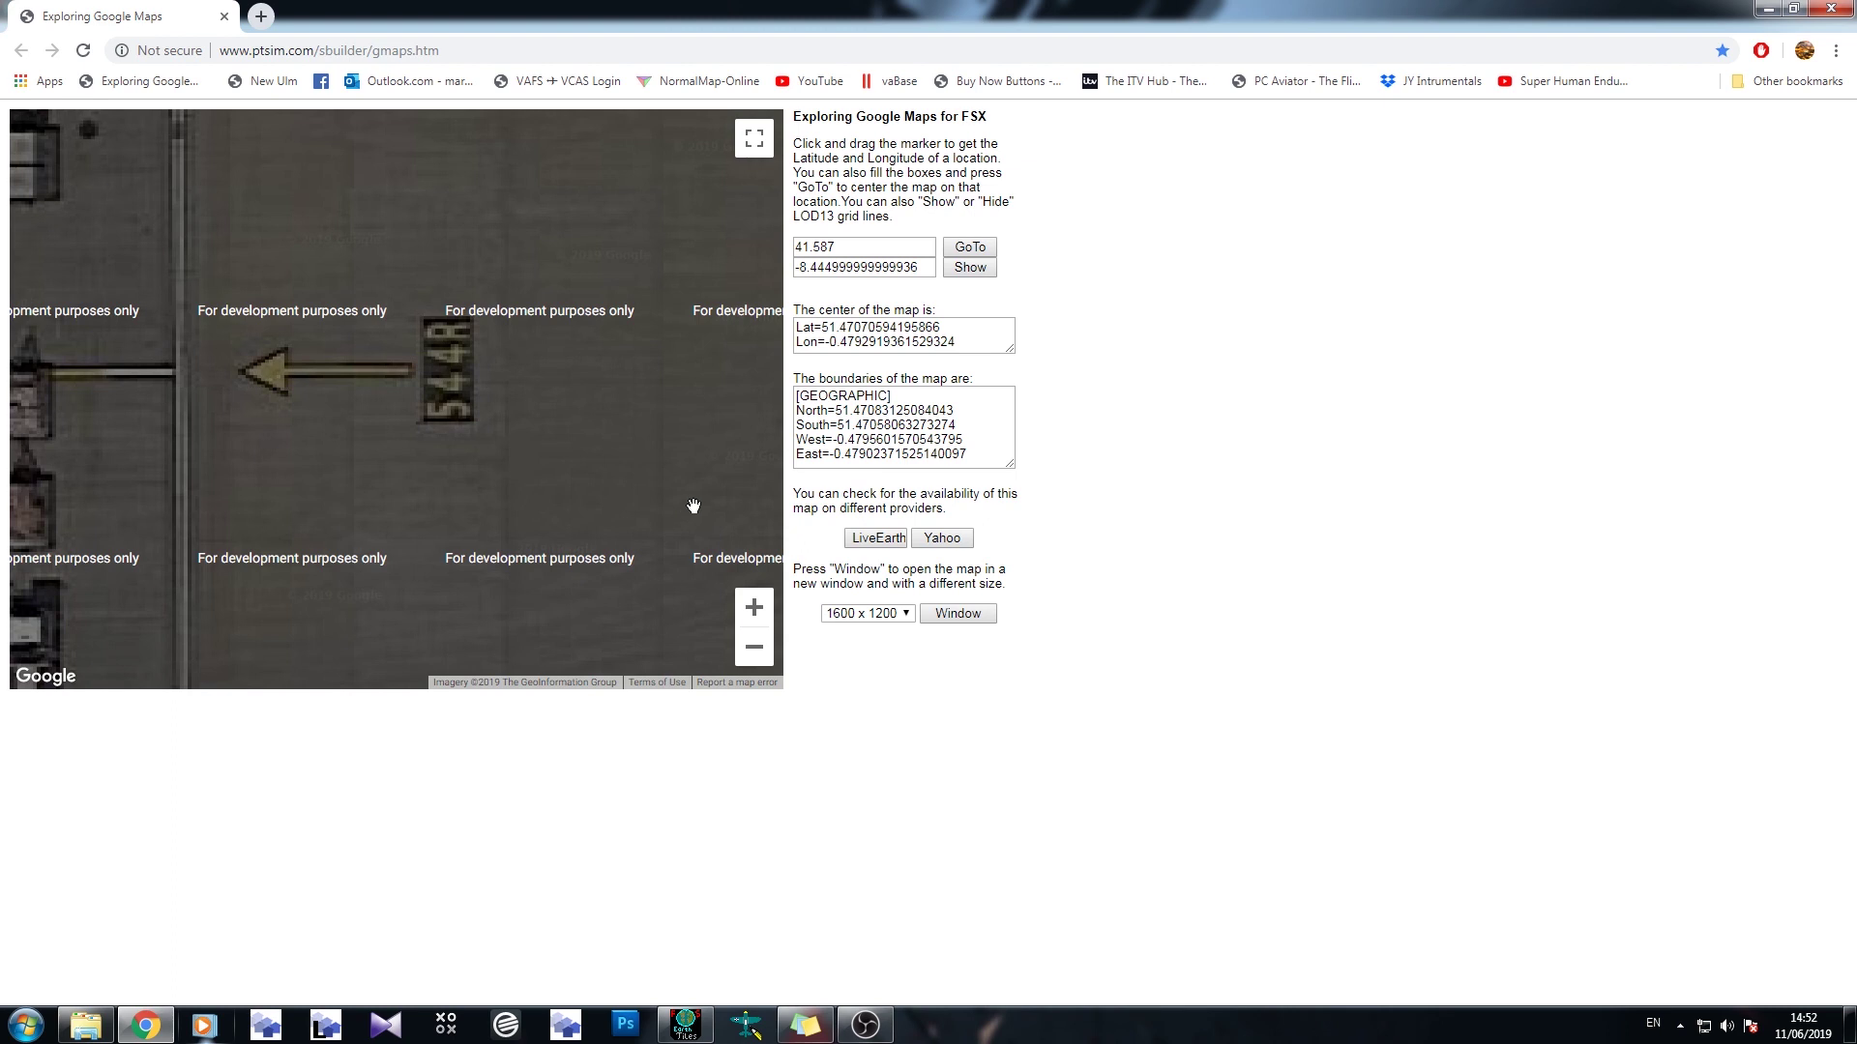
# Step: Open Chrome DevTools for the page and show the Sources panel
pyautogui.rightClick(1233, 251)
pyautogui.click(1268, 497)
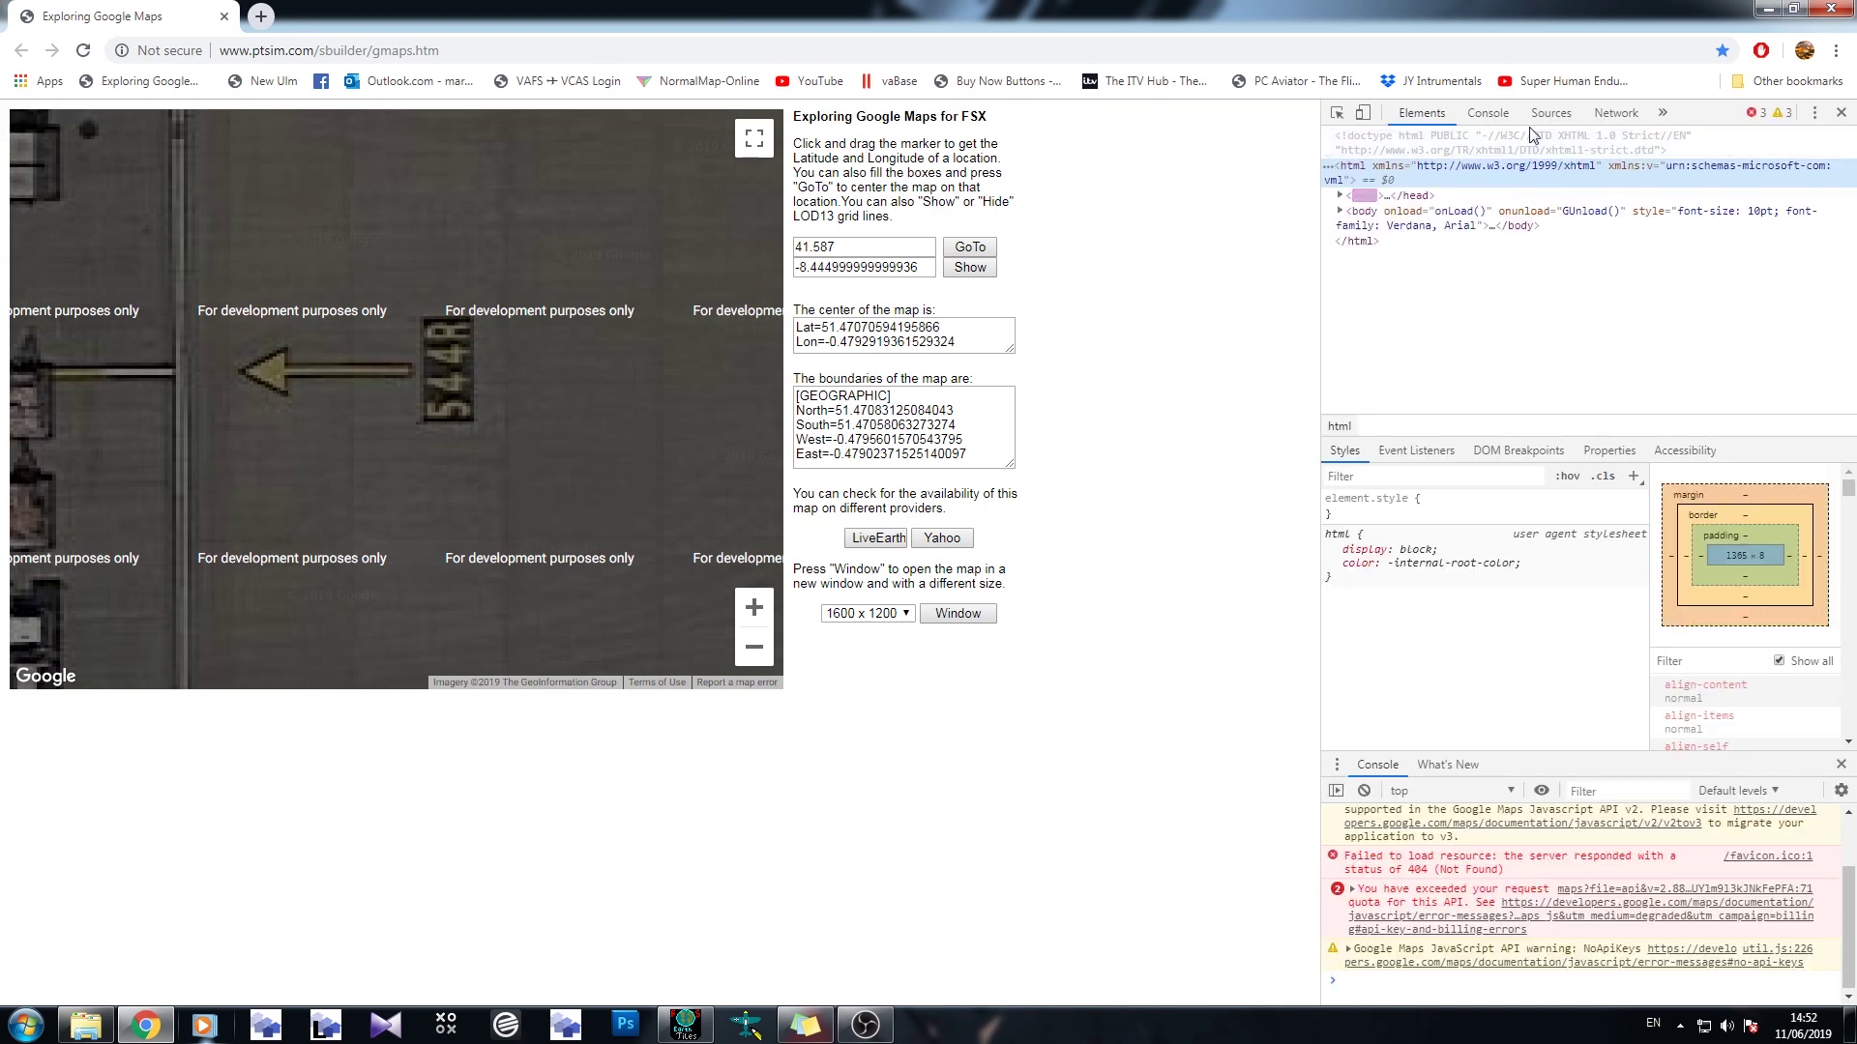
pyautogui.click(1551, 113)
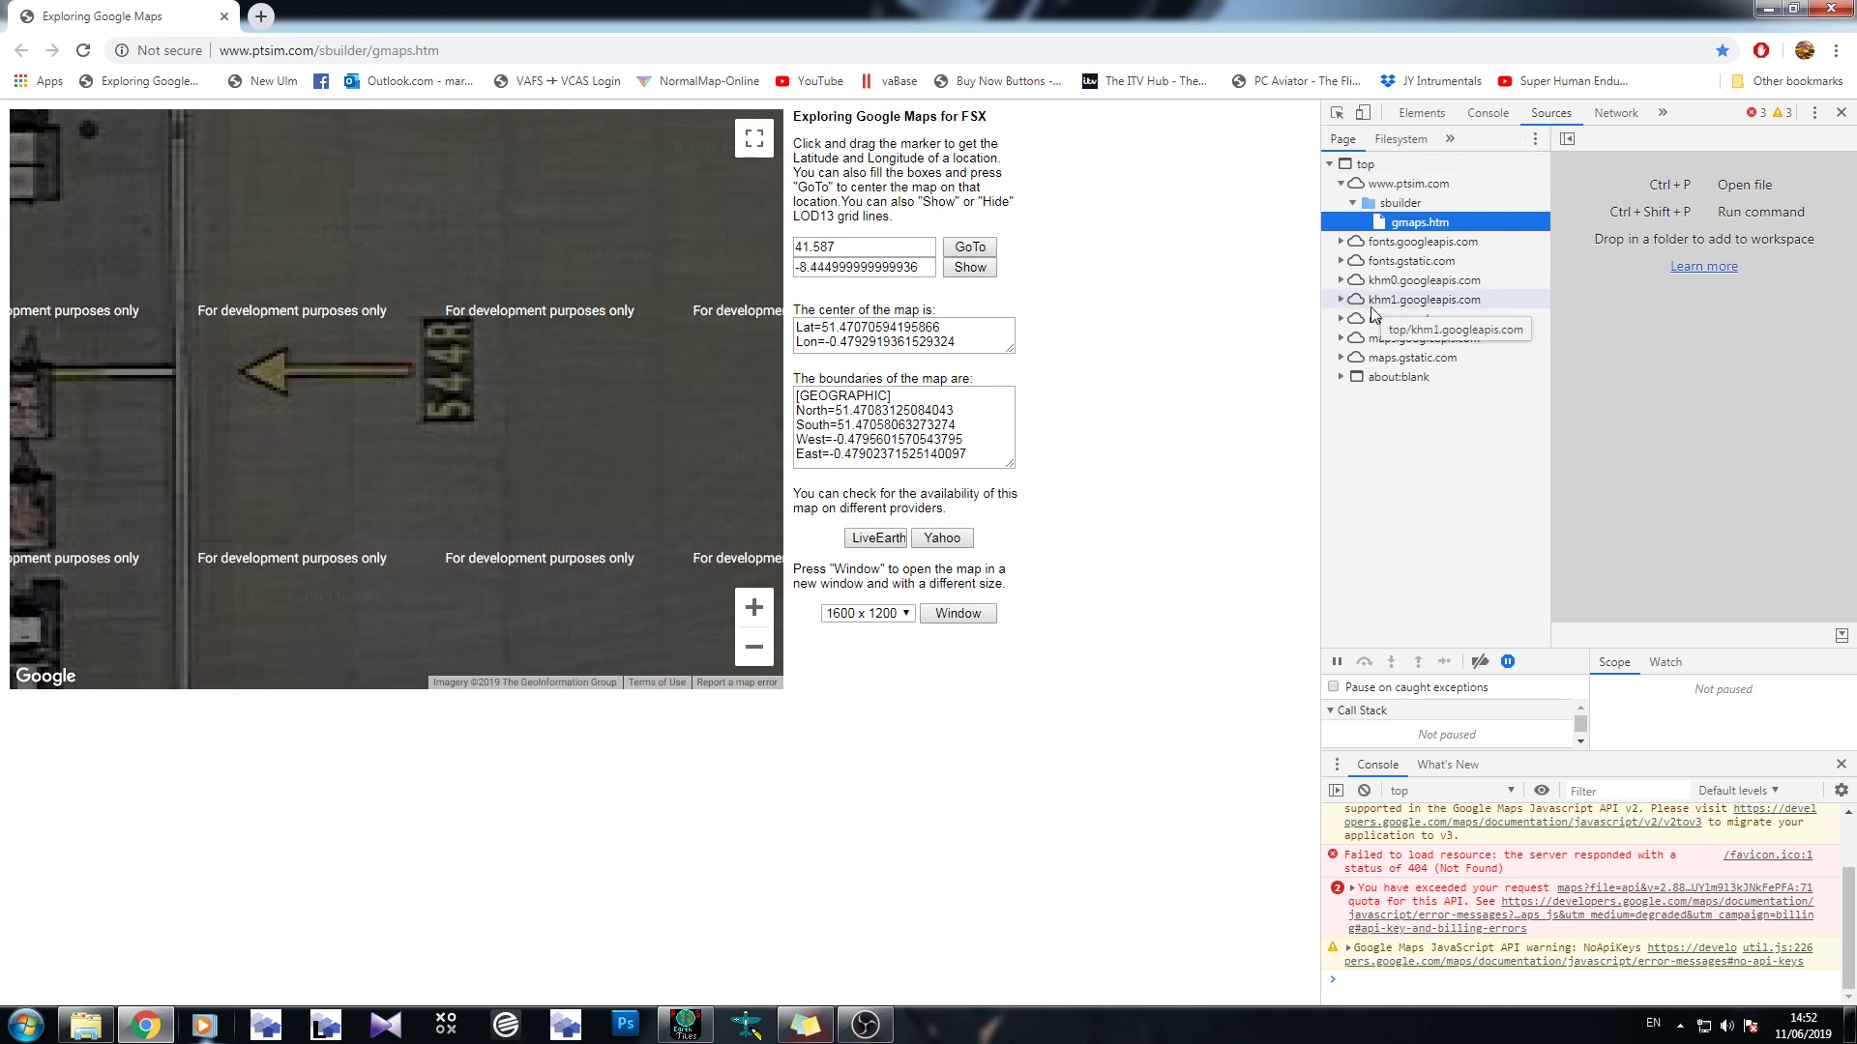
# Step: Expand khm1.googleapis.com and scroll the tile requests to confirm they all use kh?v=845
pyautogui.click(1339, 301)
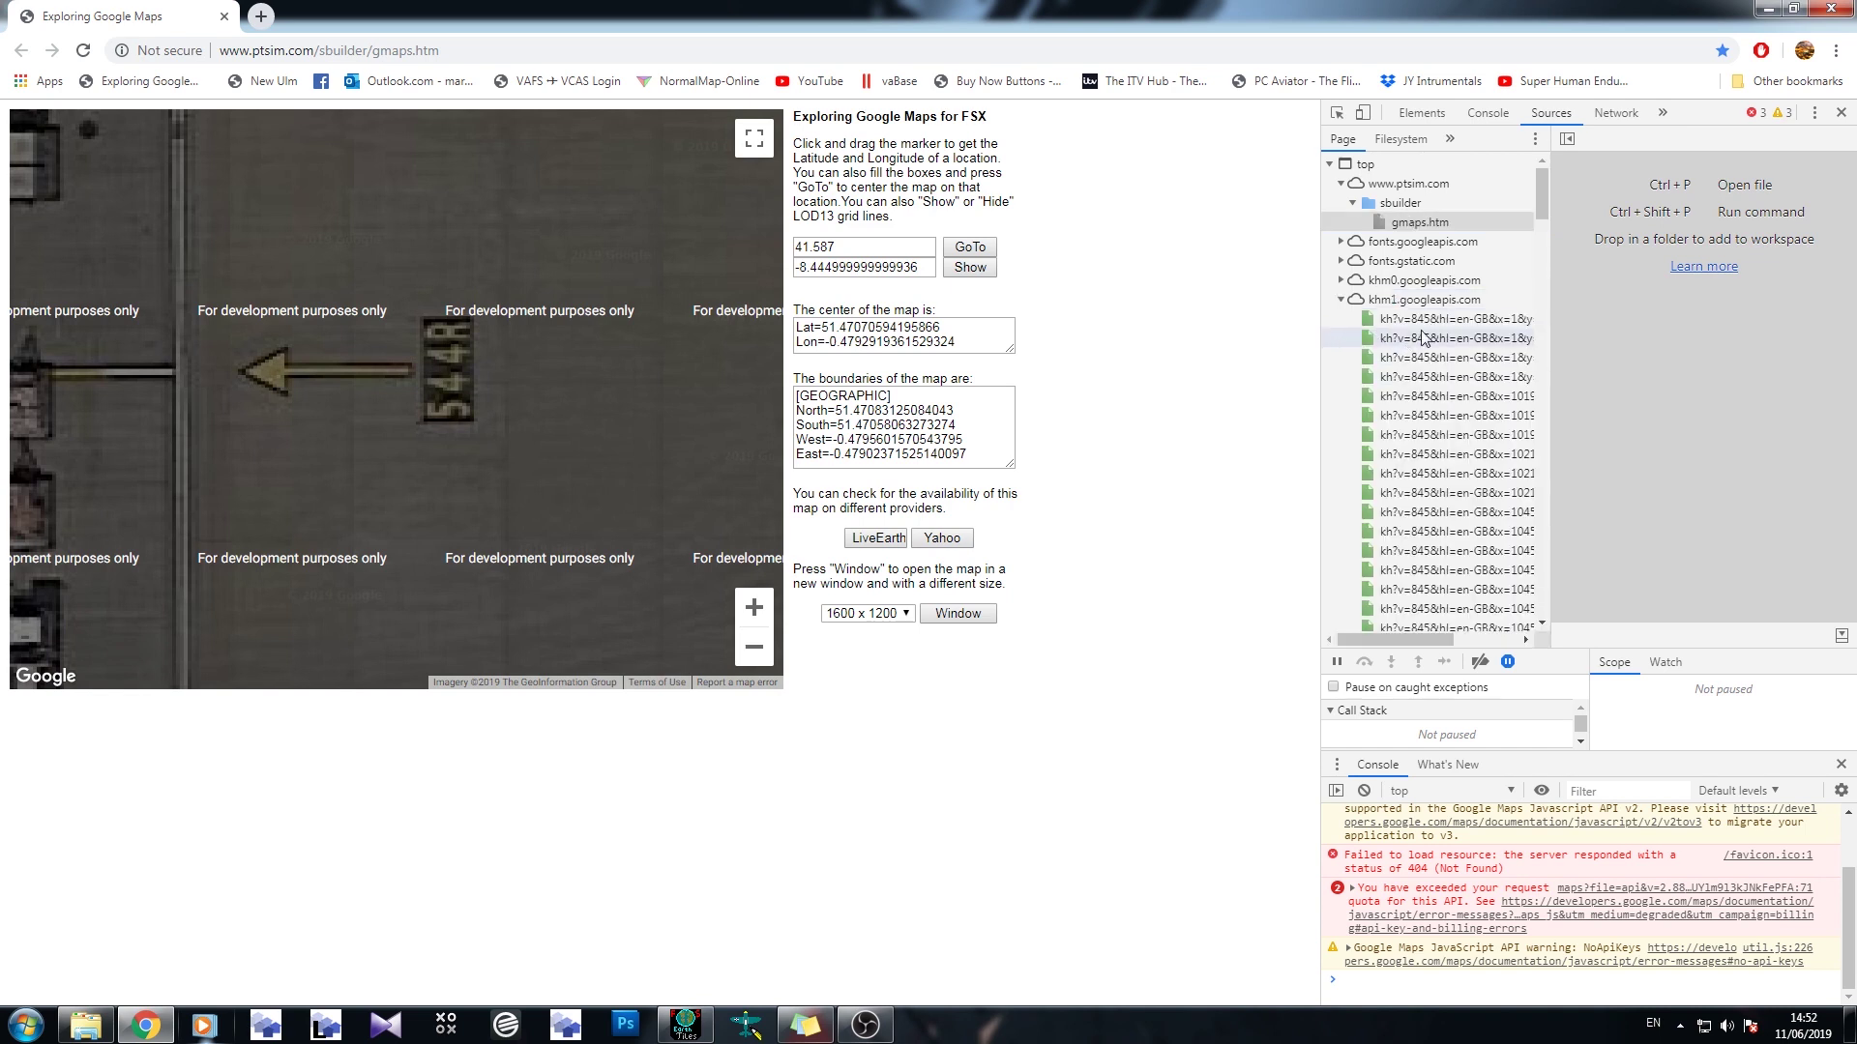
pyautogui.scroll(-5, 1418, 444)
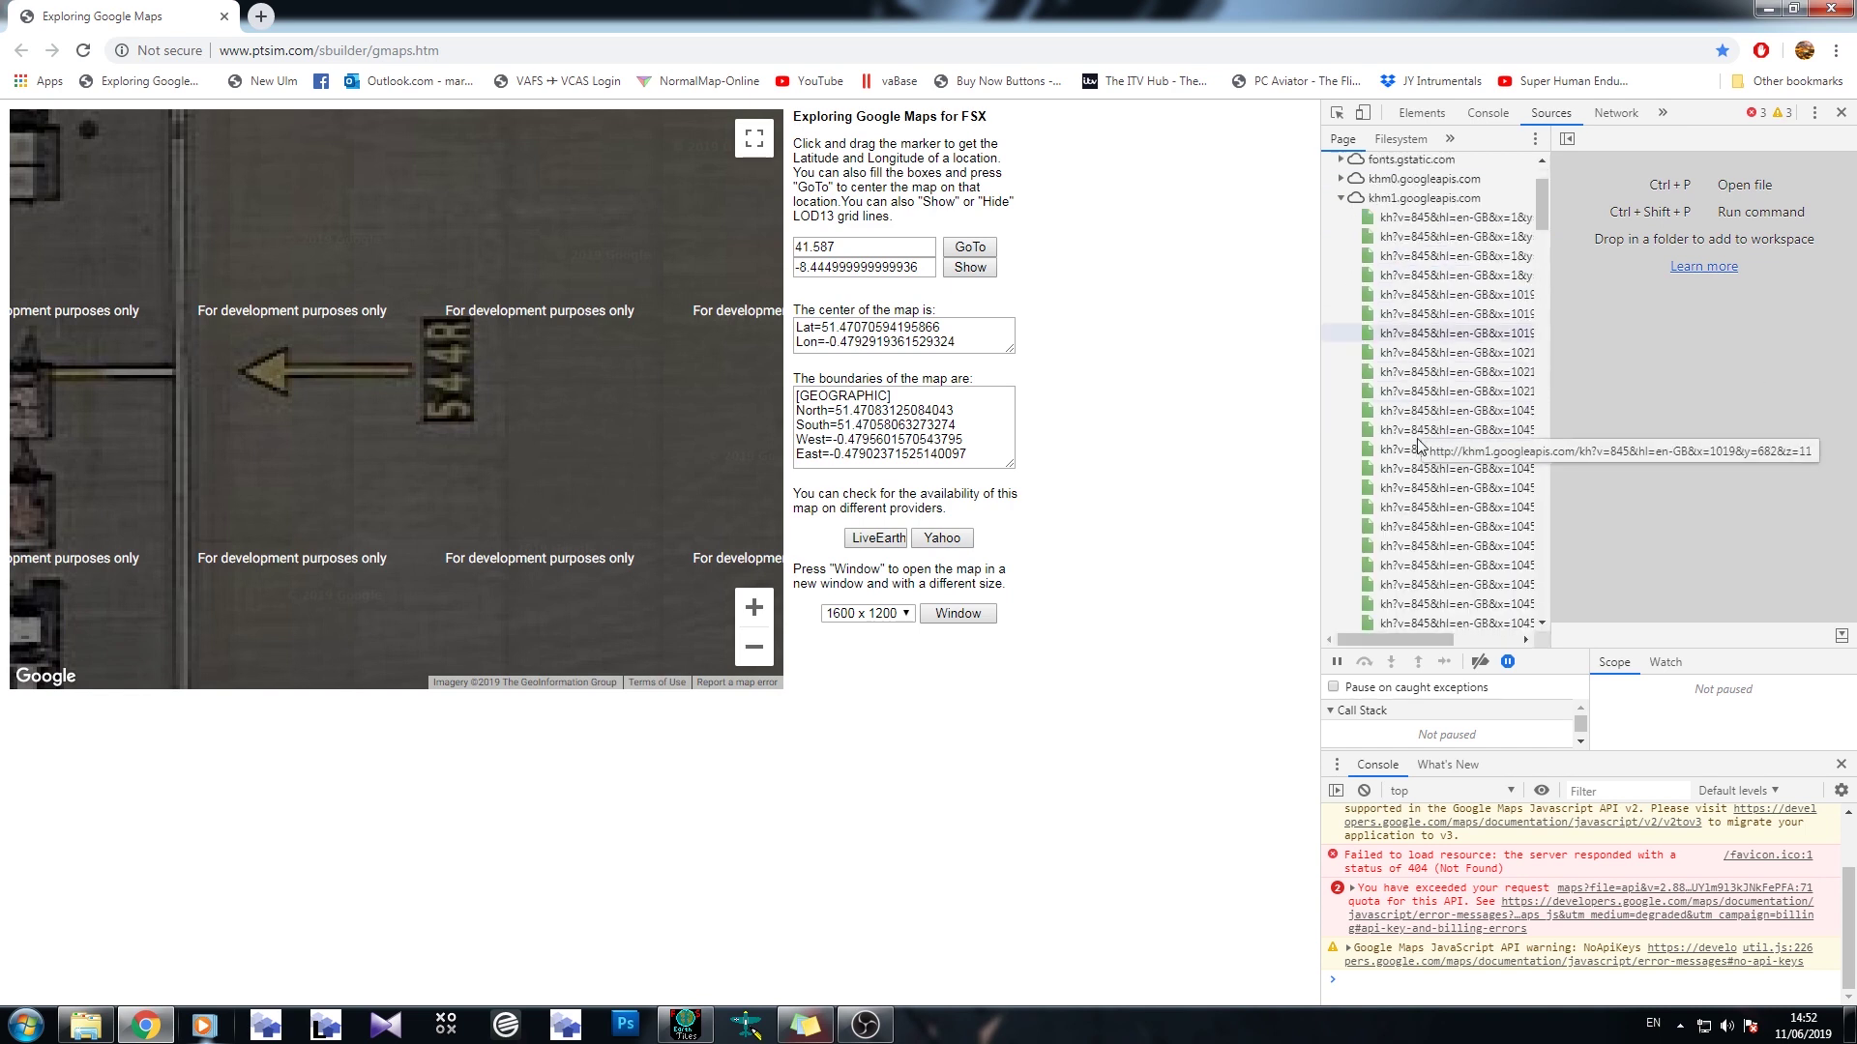
pyautogui.scroll(5, 1417, 444)
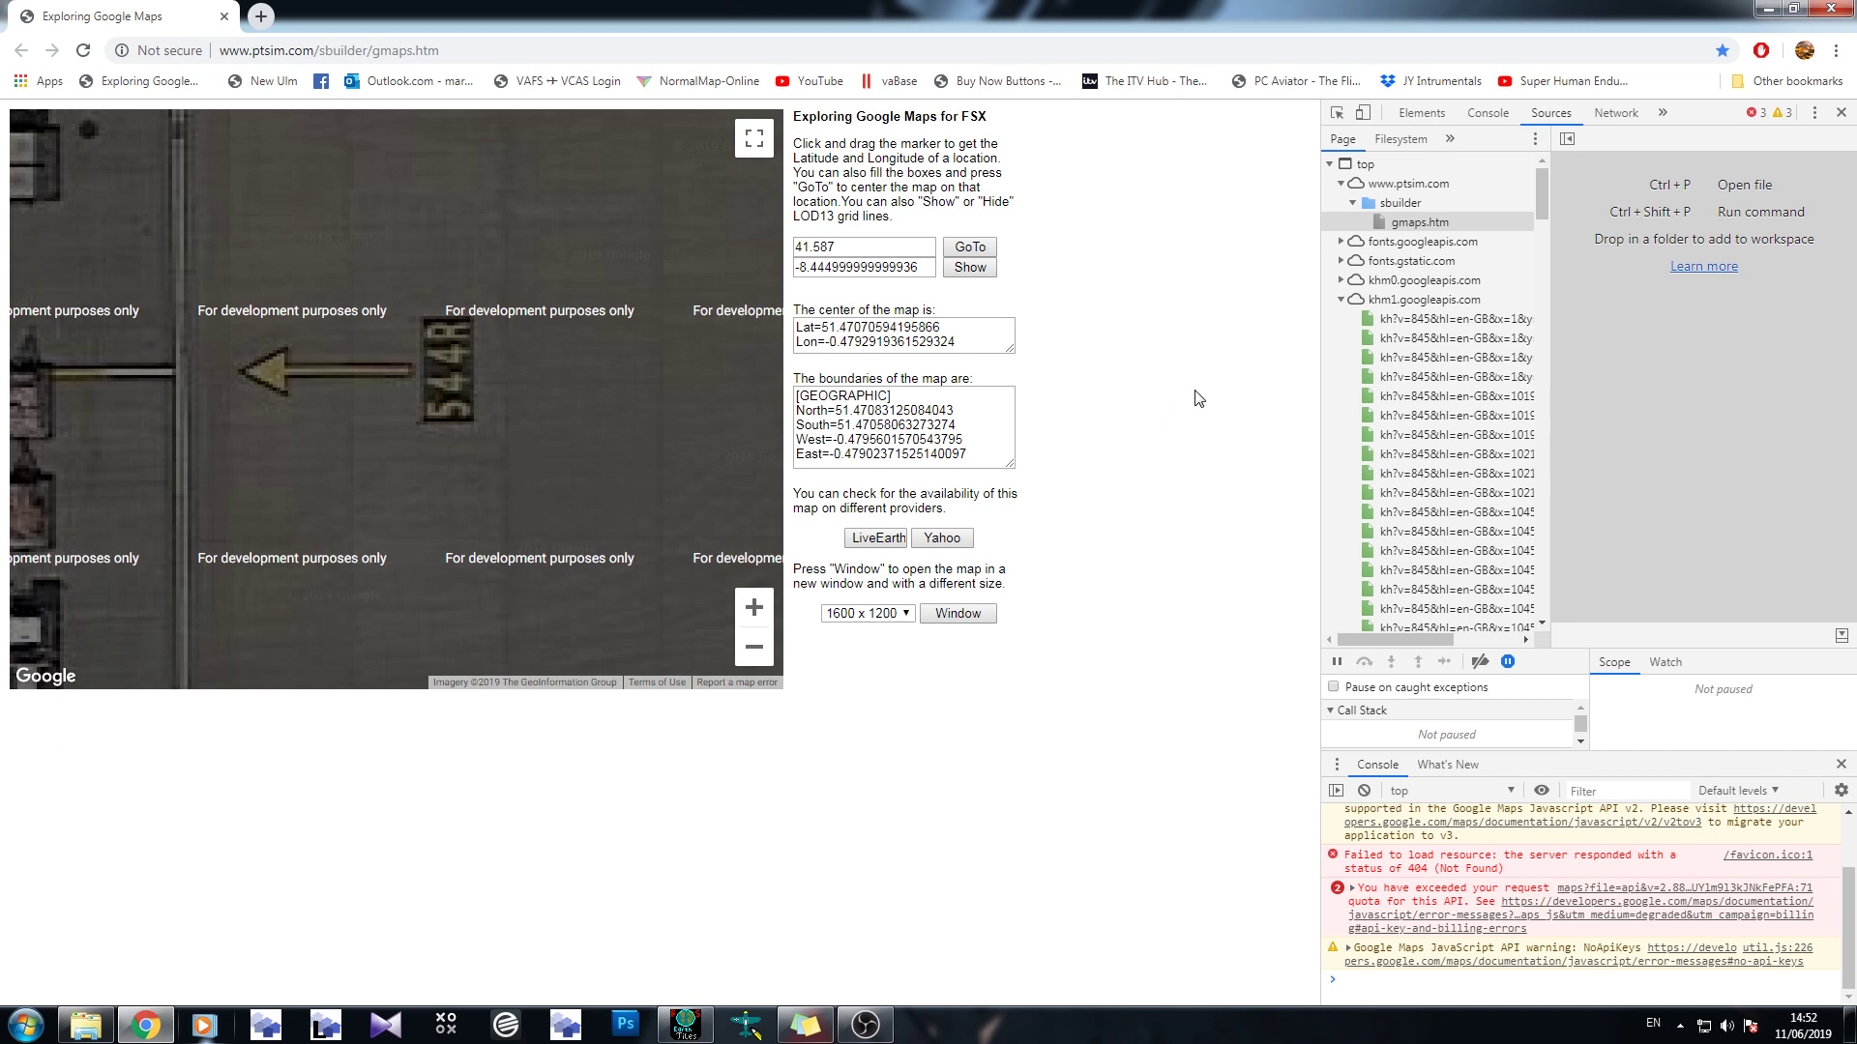
pyautogui.scroll(-5, 1451, 382)
pyautogui.scroll(-8, 1451, 387)
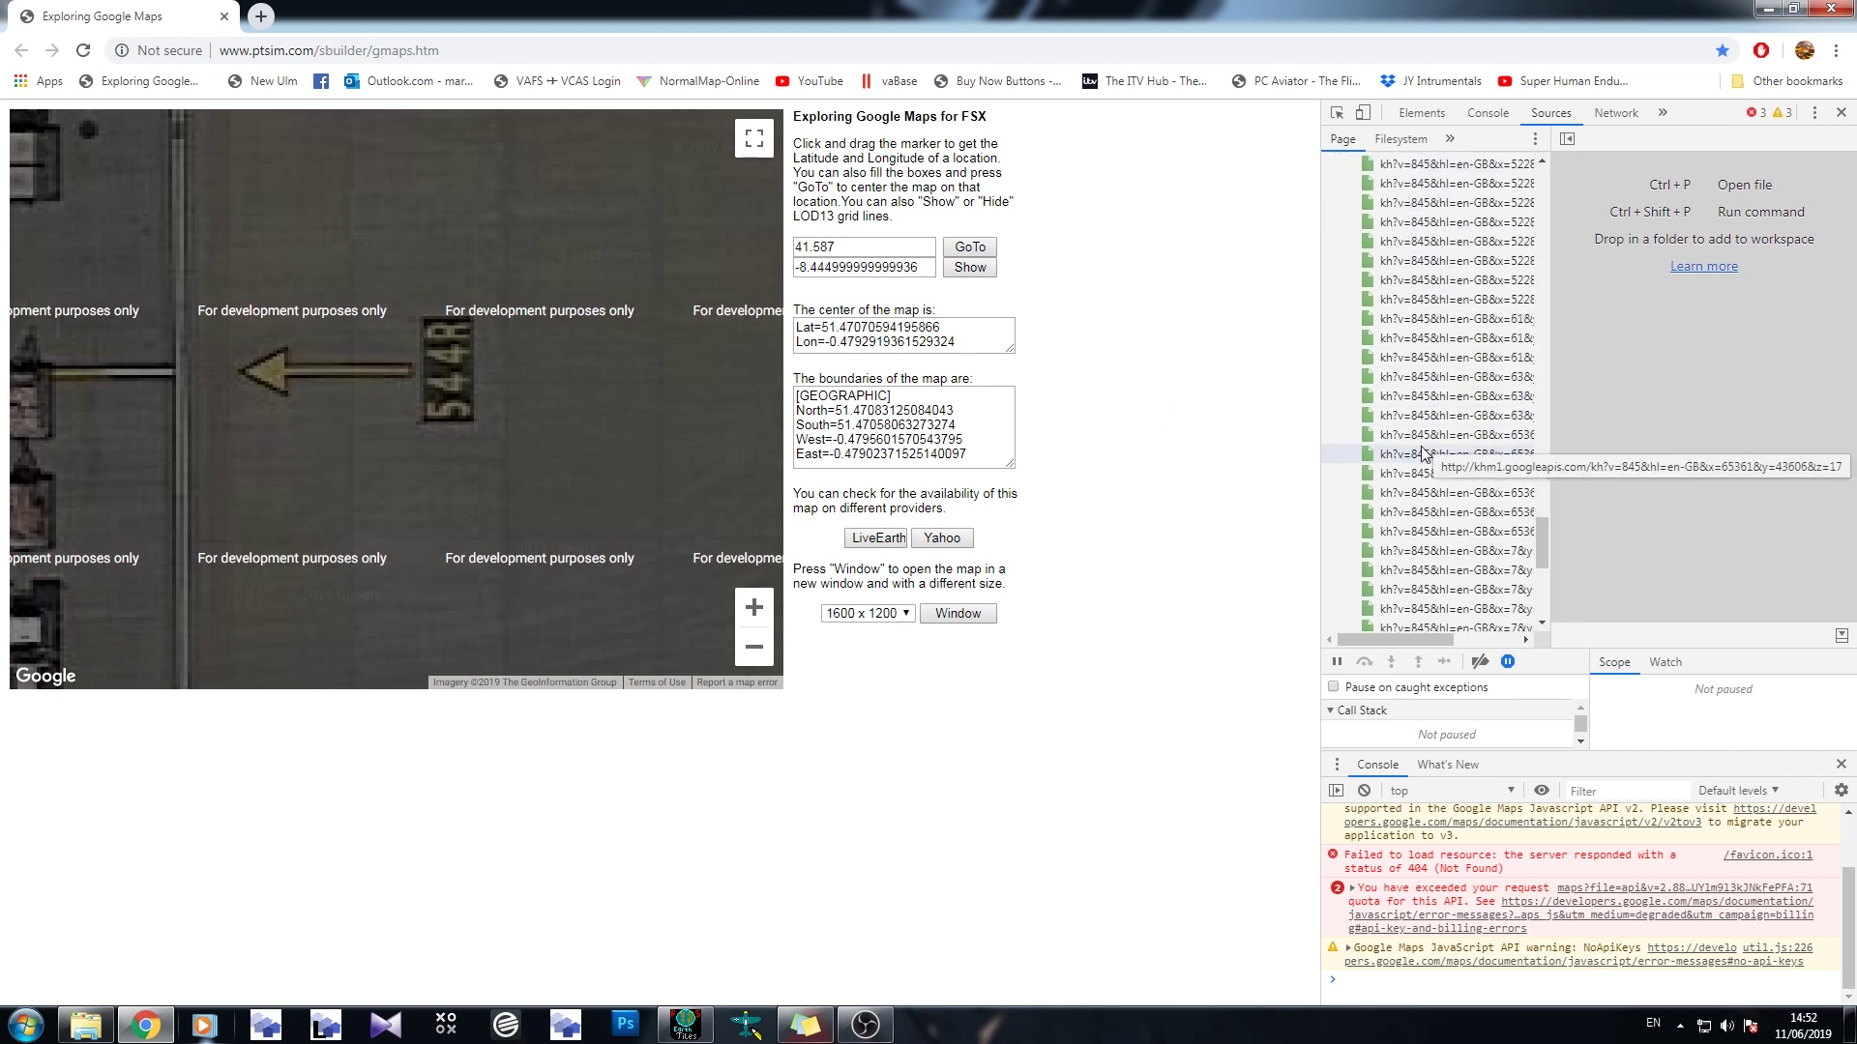
pyautogui.scroll(-4, 1428, 446)
pyautogui.scroll(20, 1421, 451)
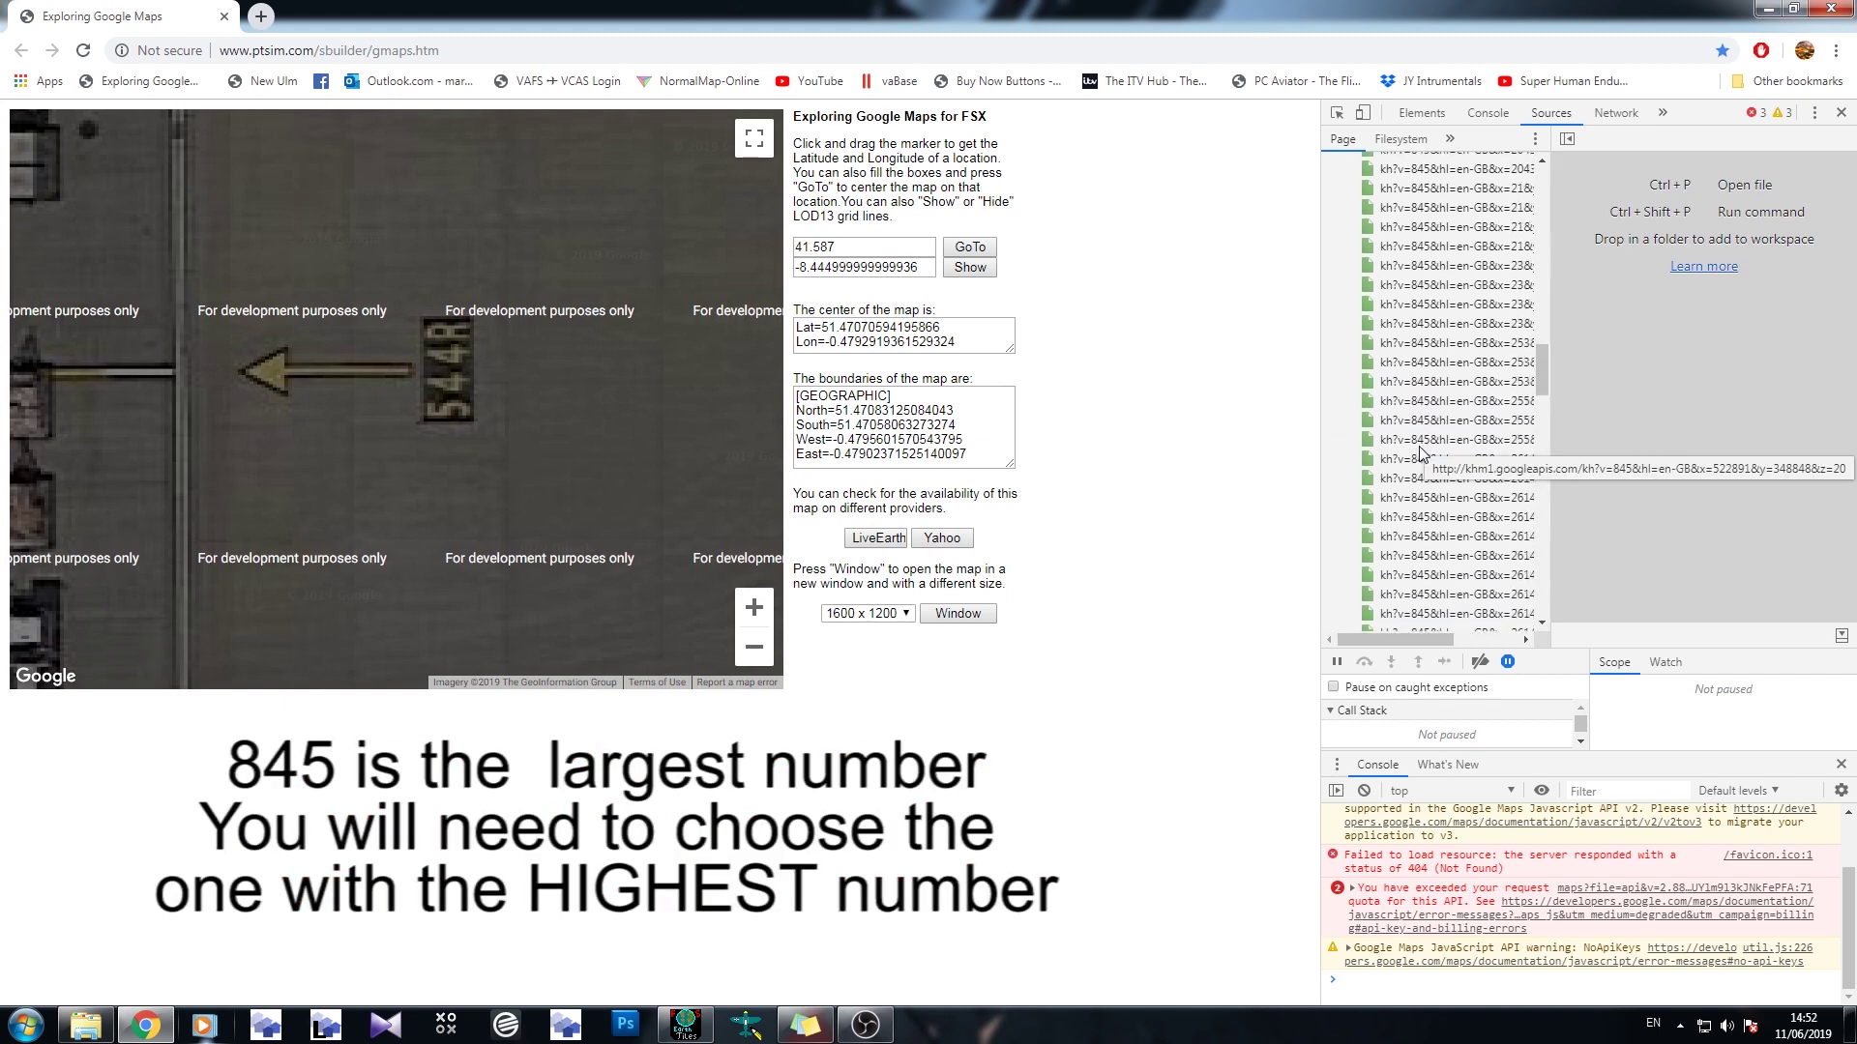
pyautogui.scroll(4, 1421, 452)
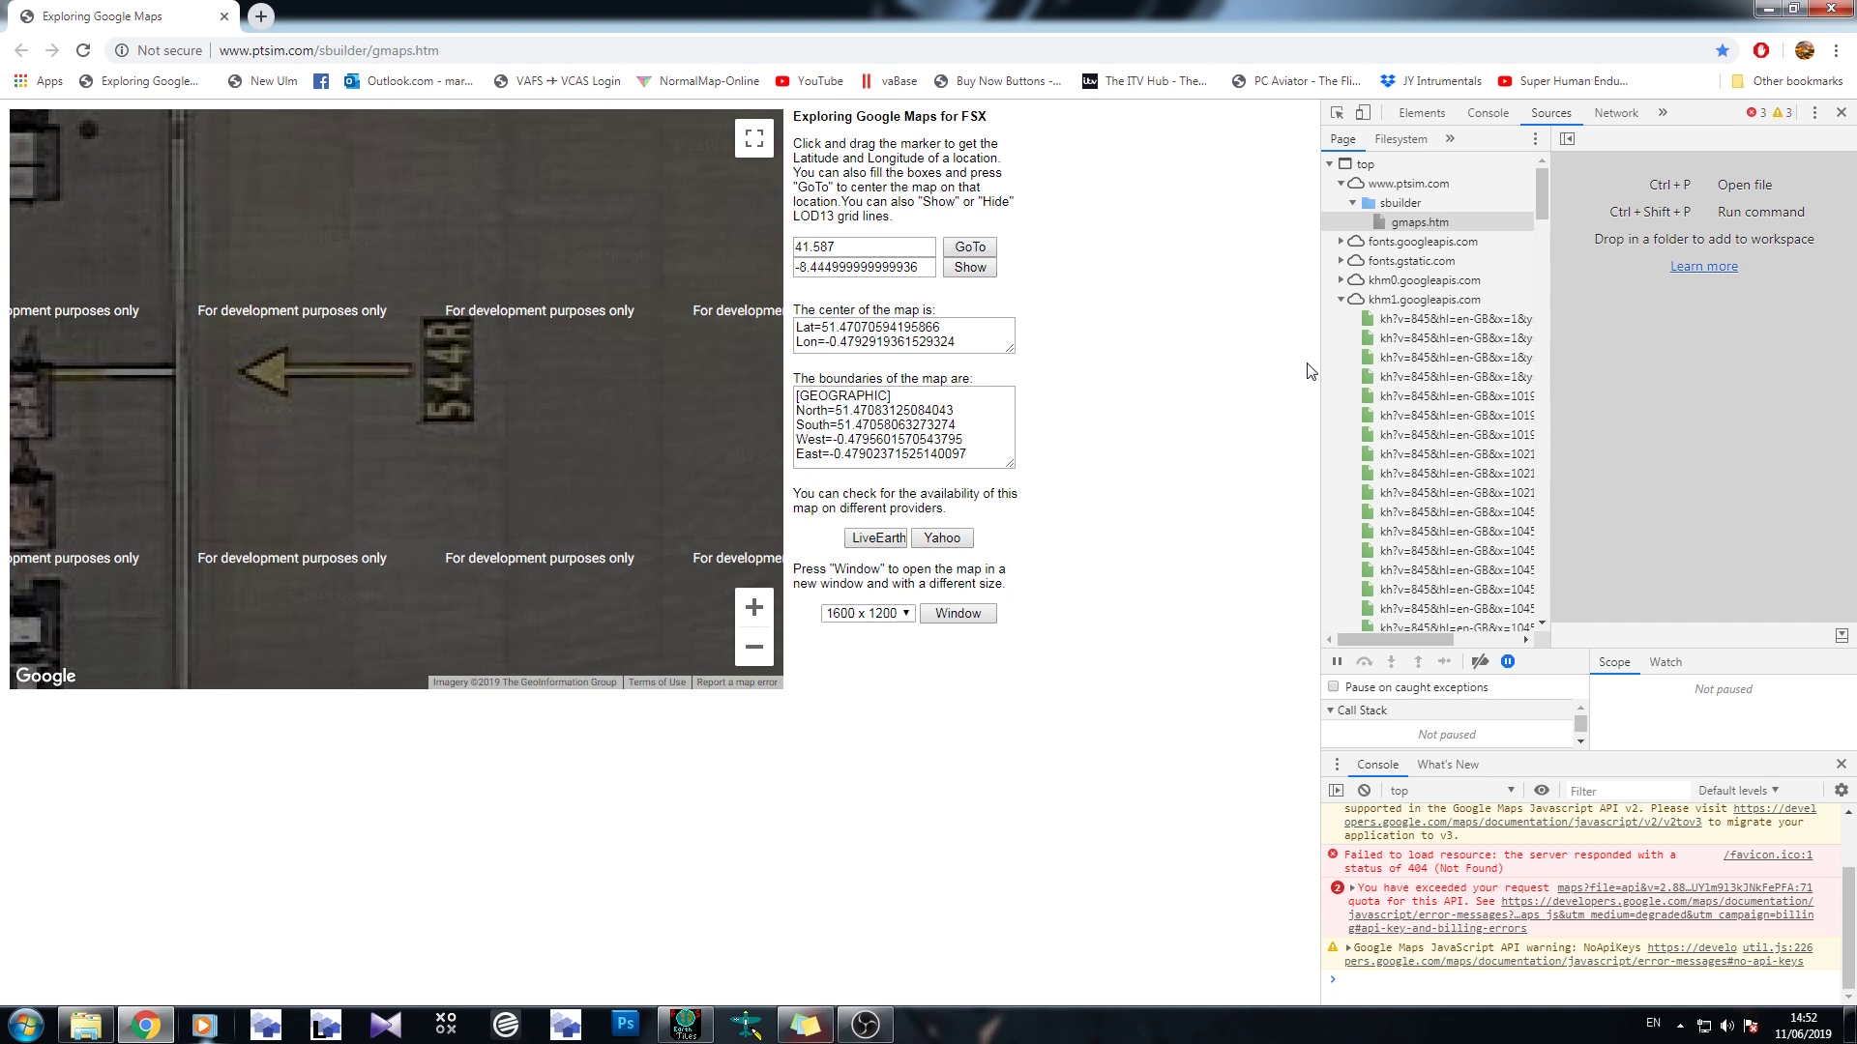
# Step: In FSEarthTiles.ini, change the Service7 ServiceUrl version from v=815 to v=845 and save
pyautogui.click(86, 1025)
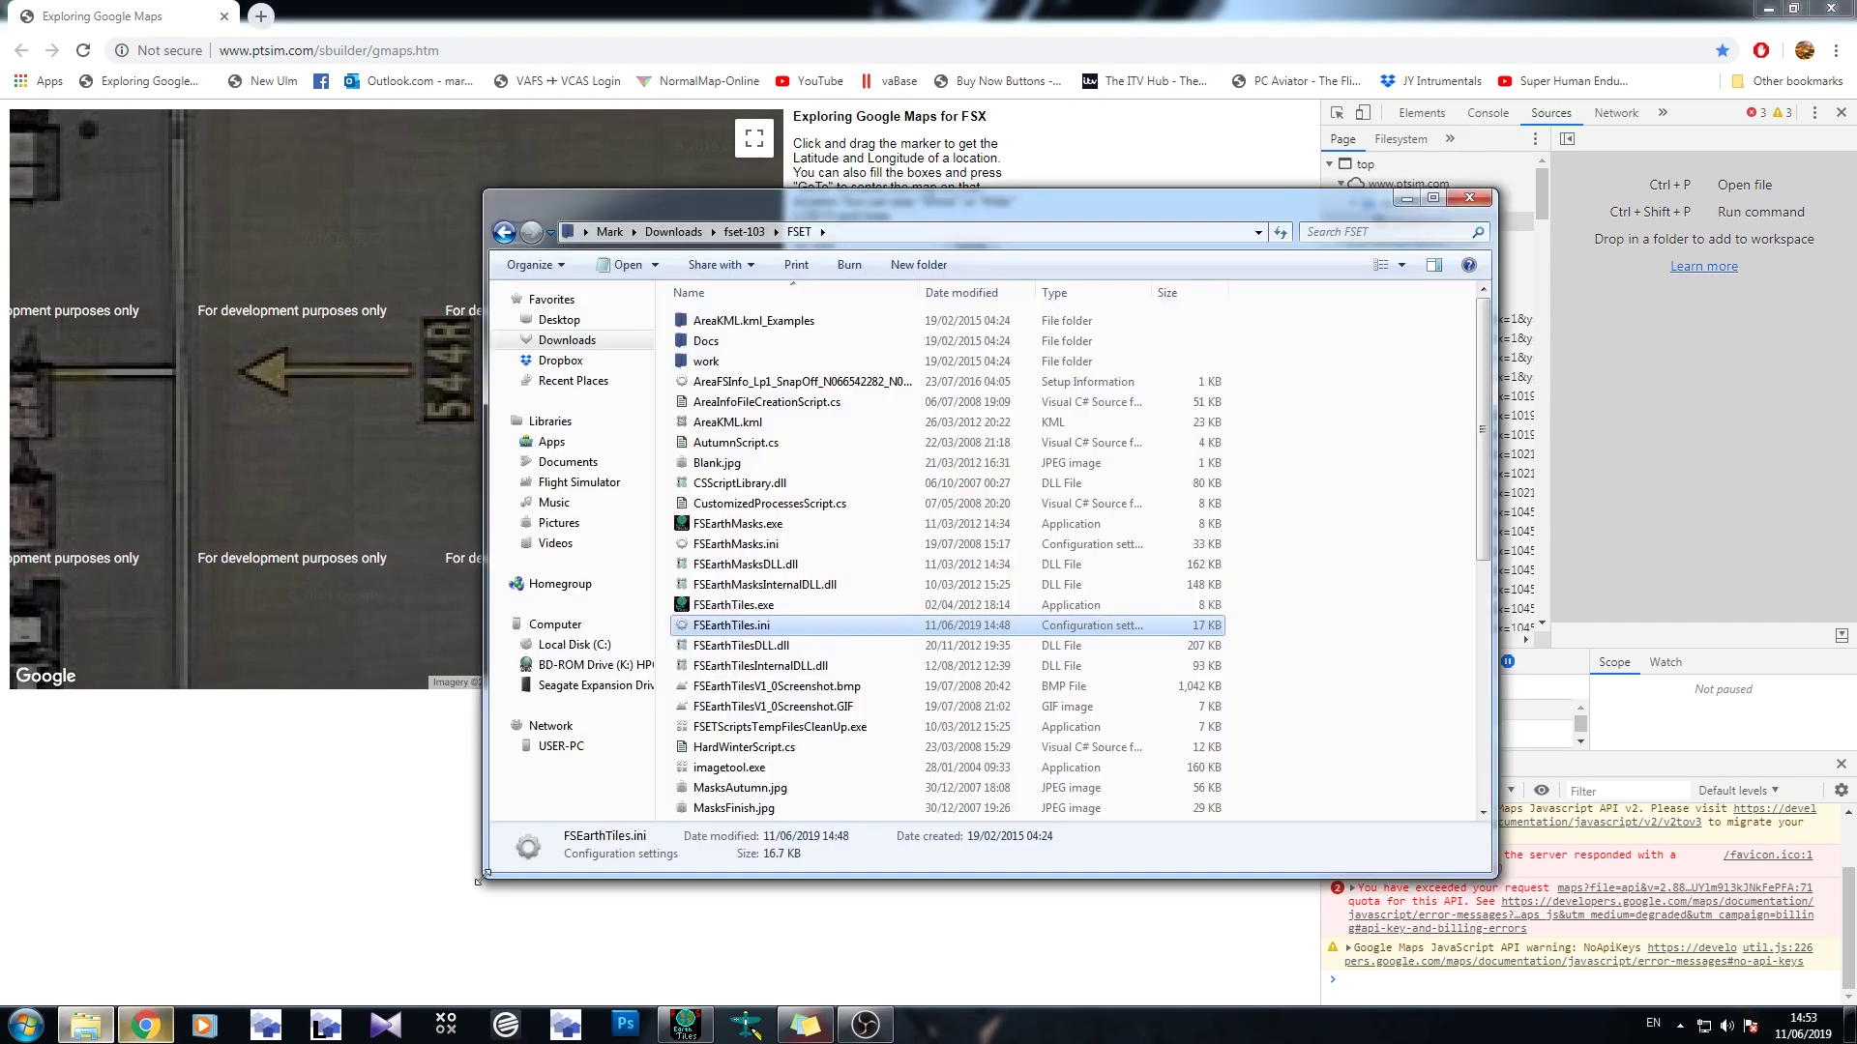
pyautogui.doubleClick(735, 626)
pyautogui.scroll(-15, 981, 605)
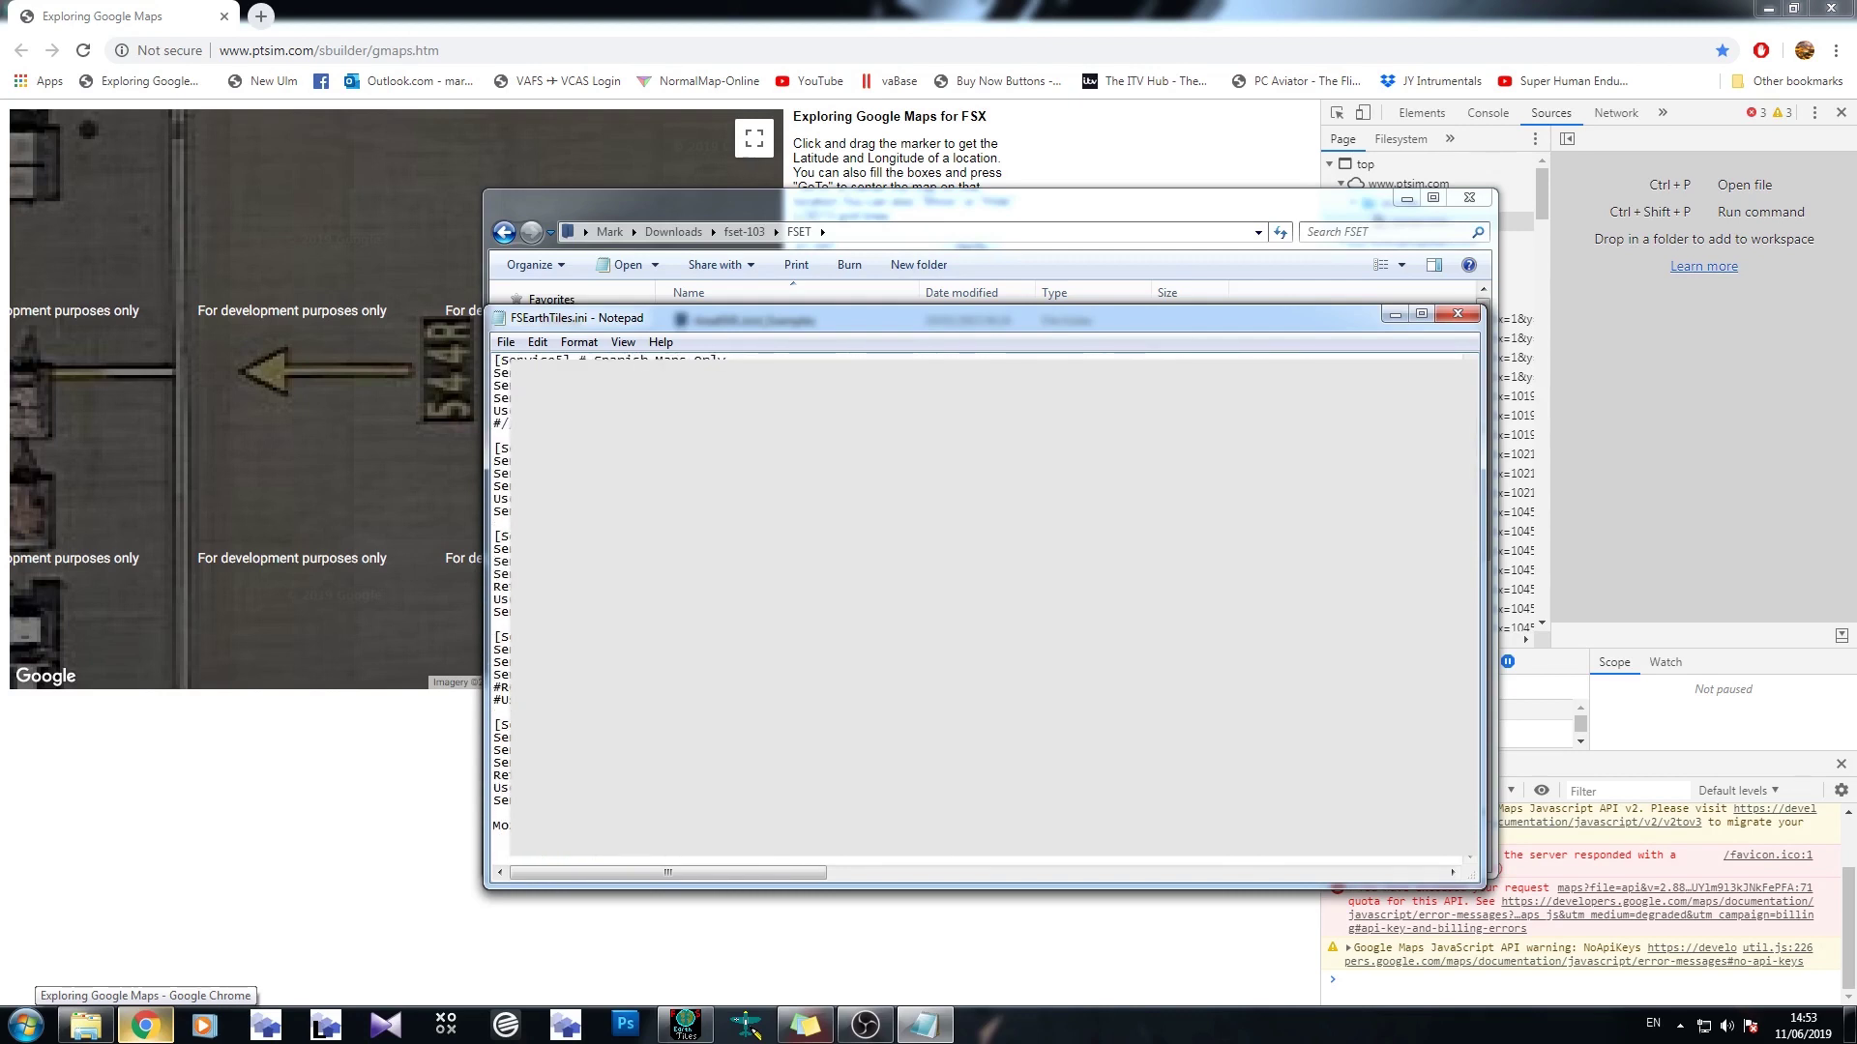
pyautogui.click(945, 586)
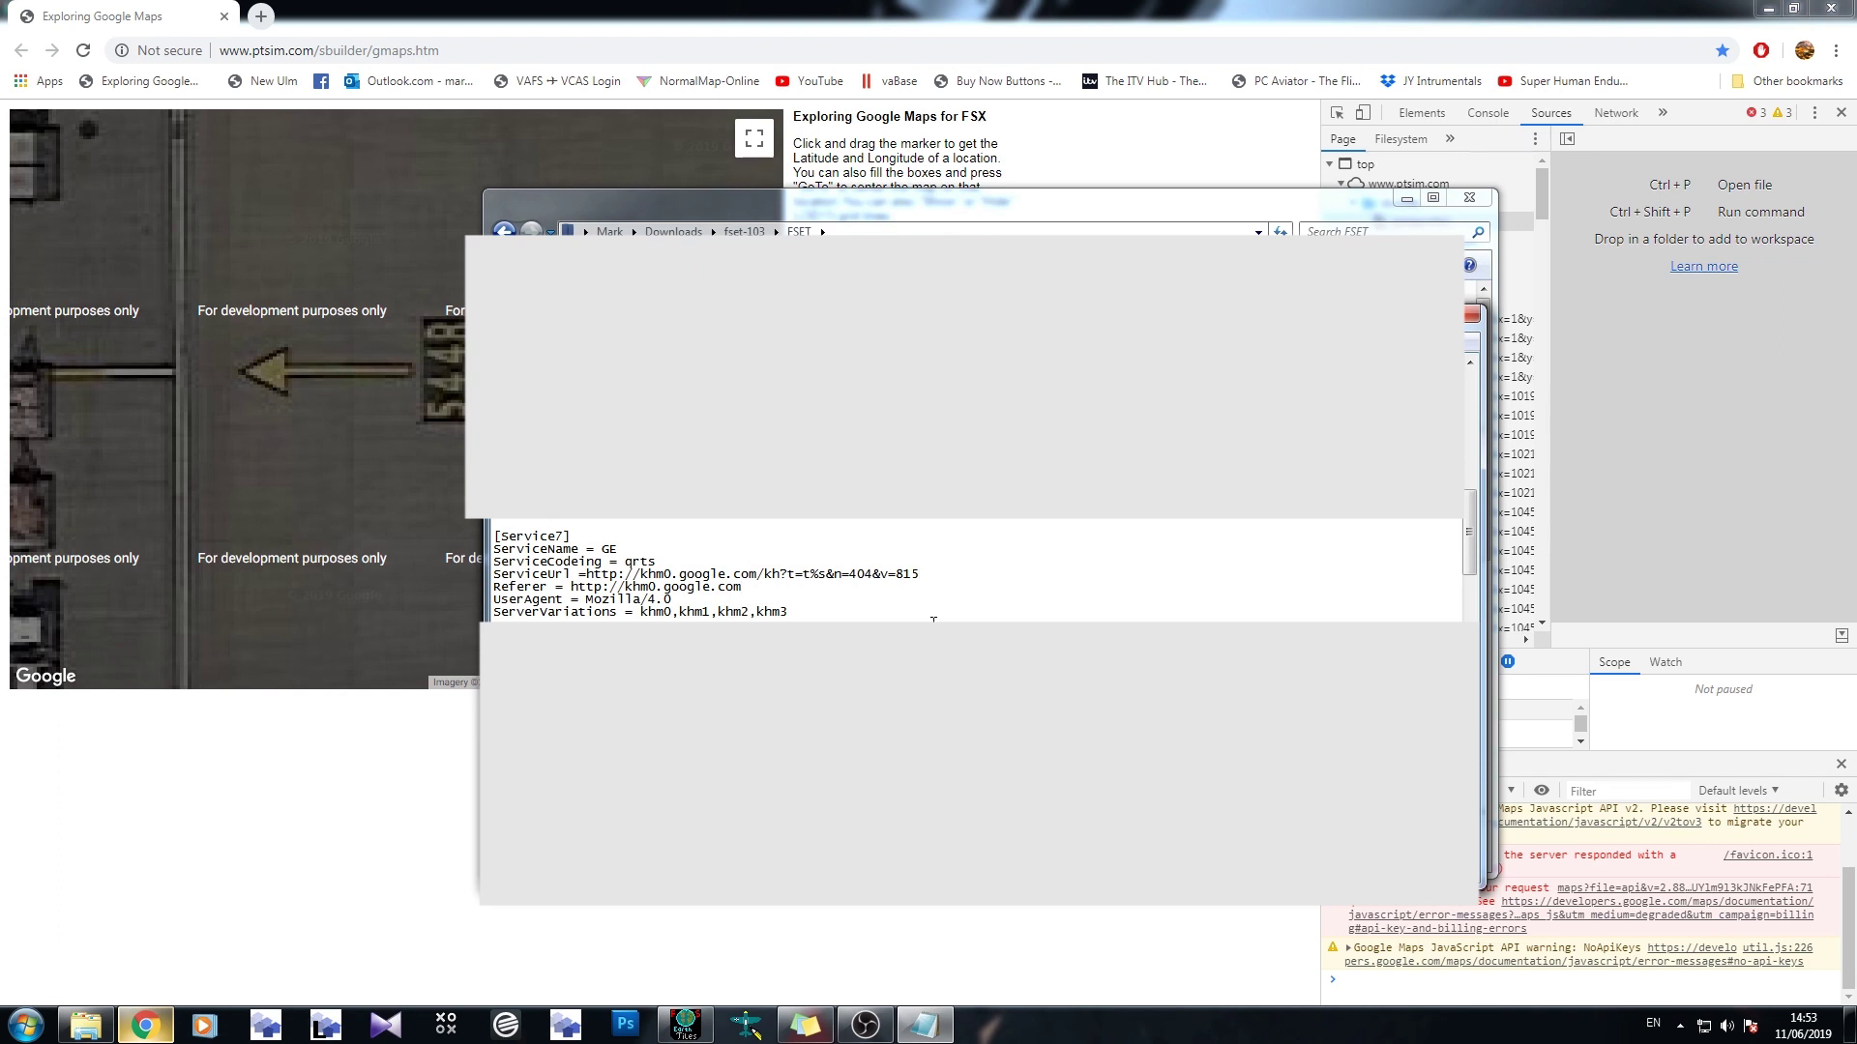
pyautogui.press('BackSpace')
pyautogui.press('BackSpace')
pyautogui.write('45')
pyautogui.click(1470, 315)
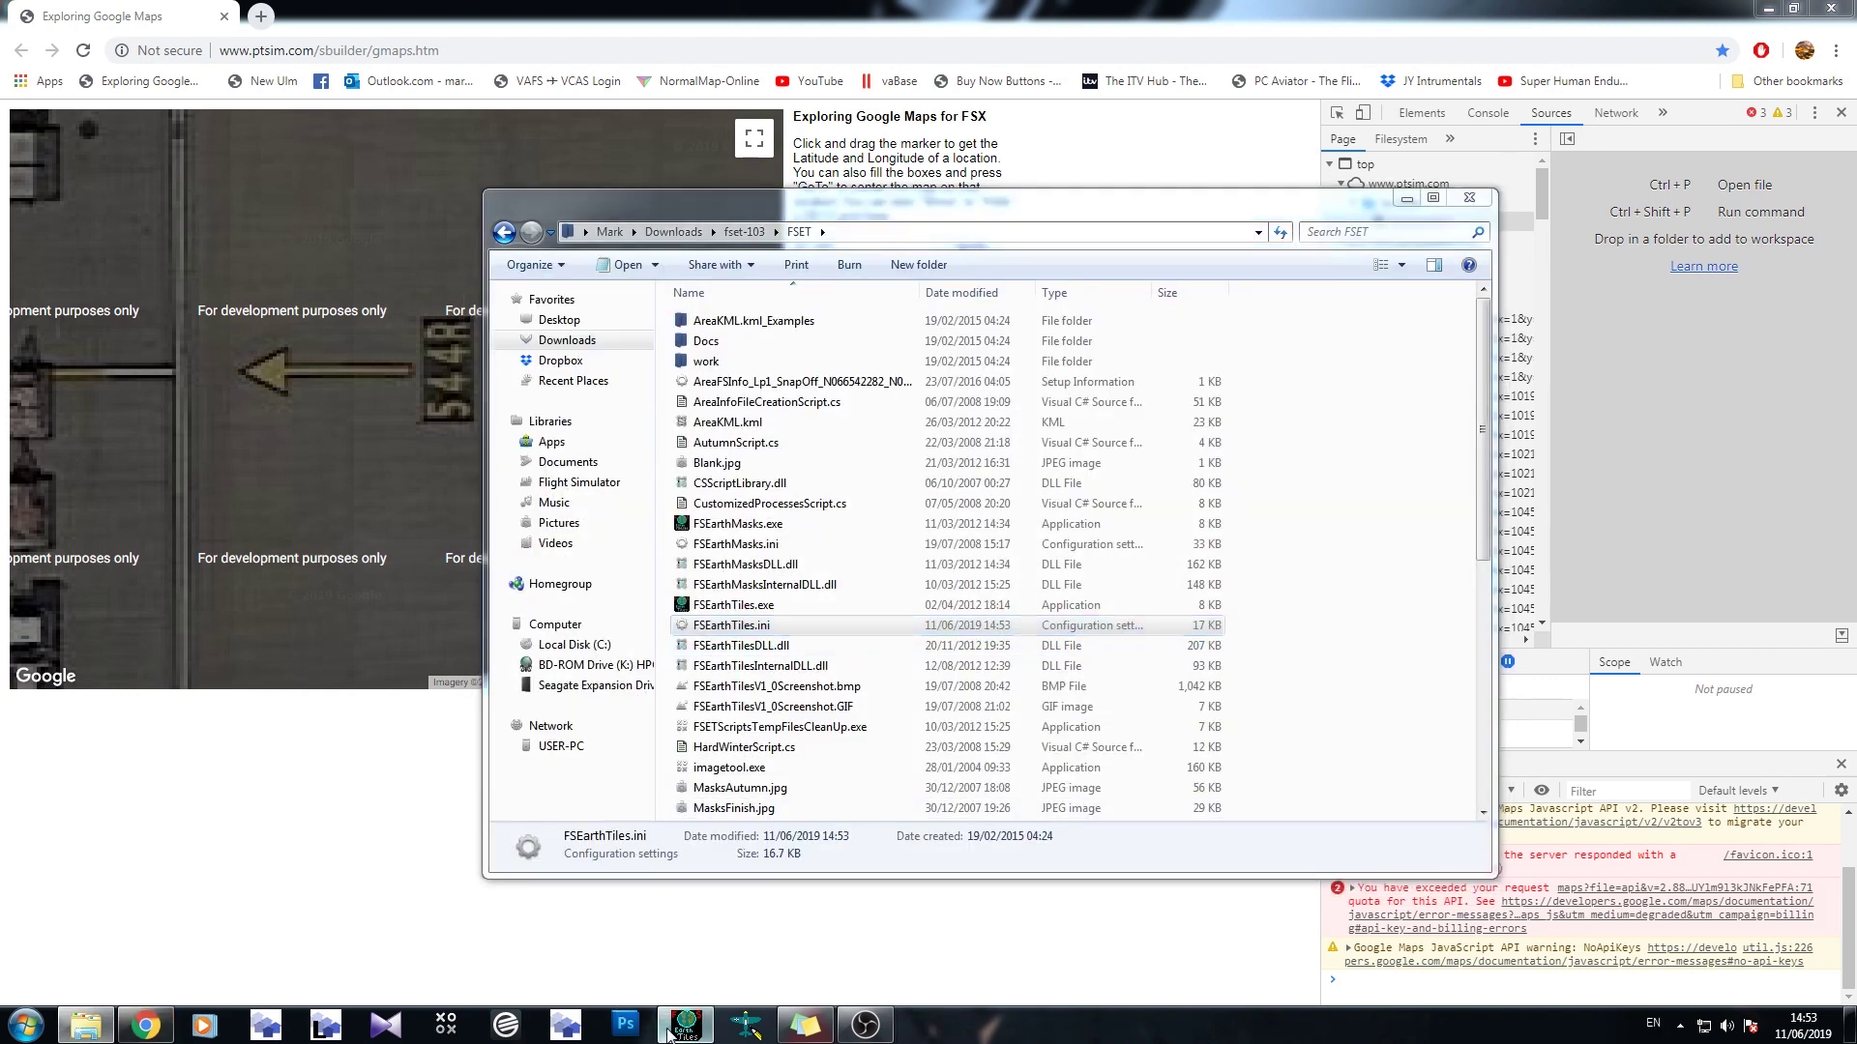
# Step: Restart FS Earth Tiles and maximize its window
pyautogui.click(1468, 198)
pyautogui.click(1831, 9)
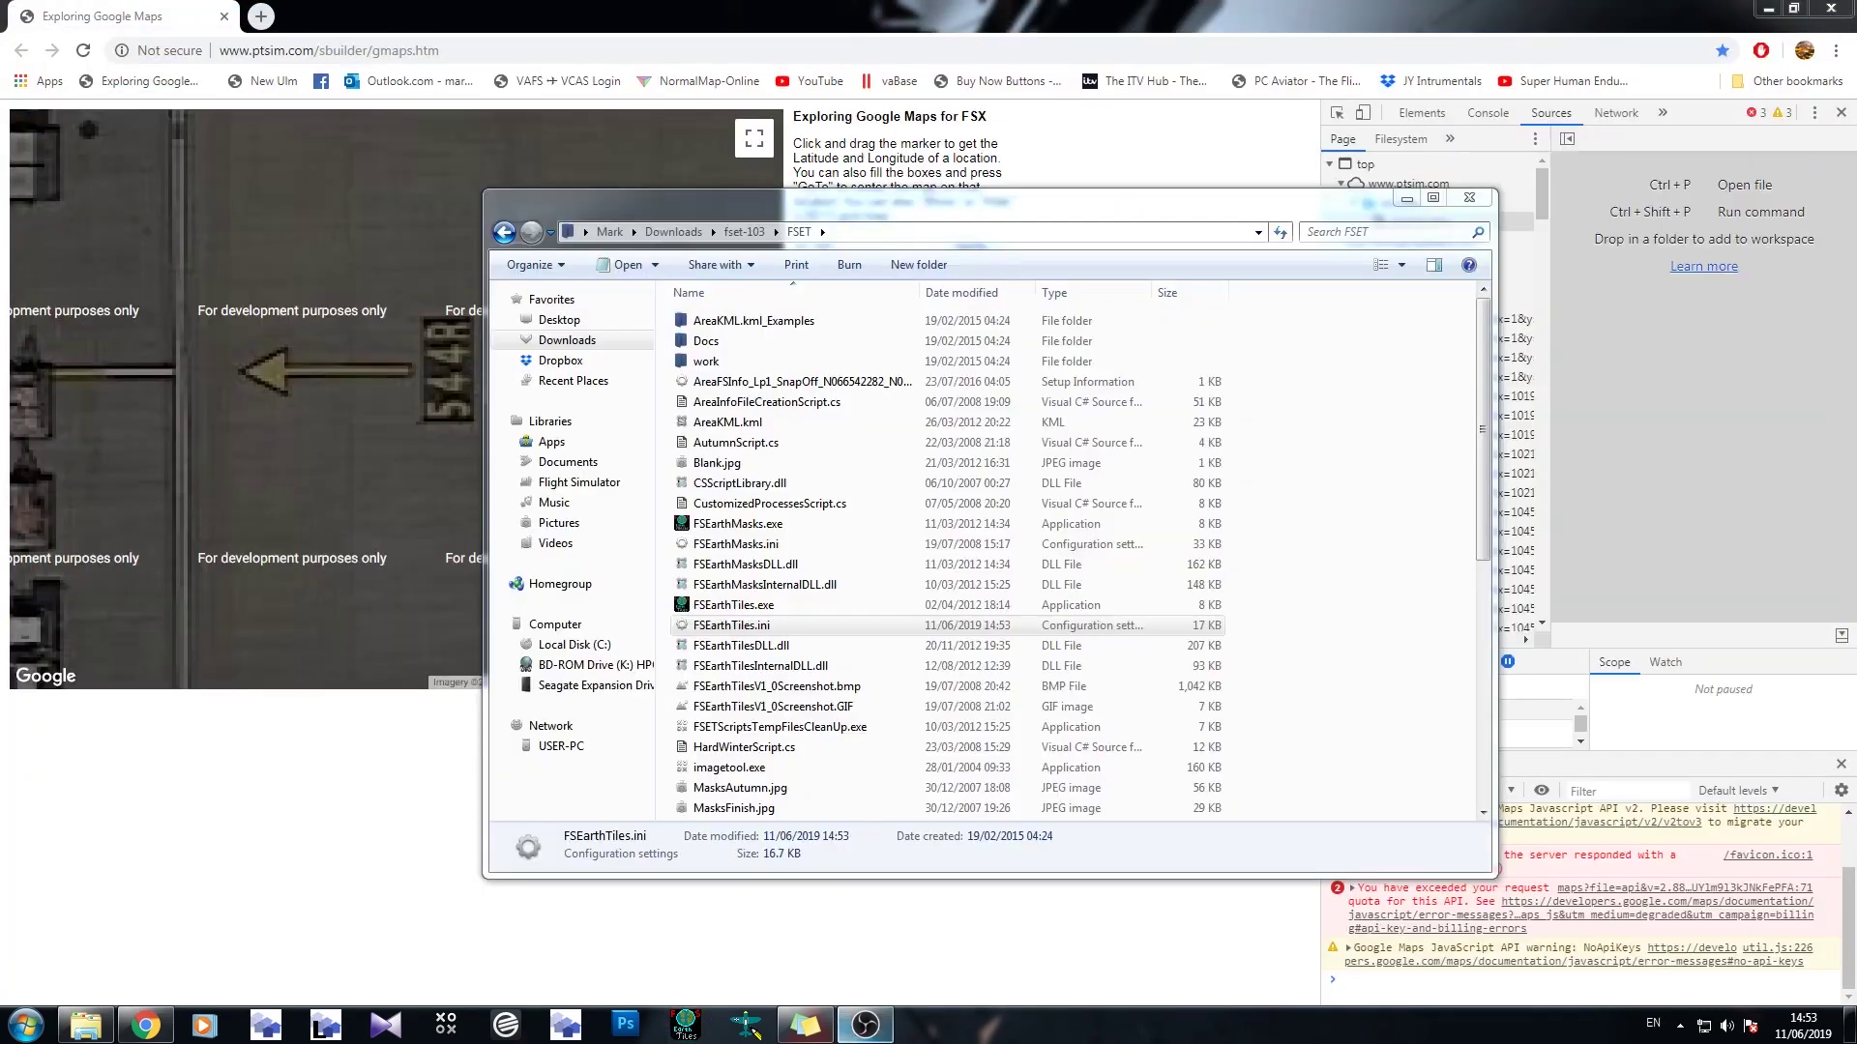
pyautogui.click(685, 1024)
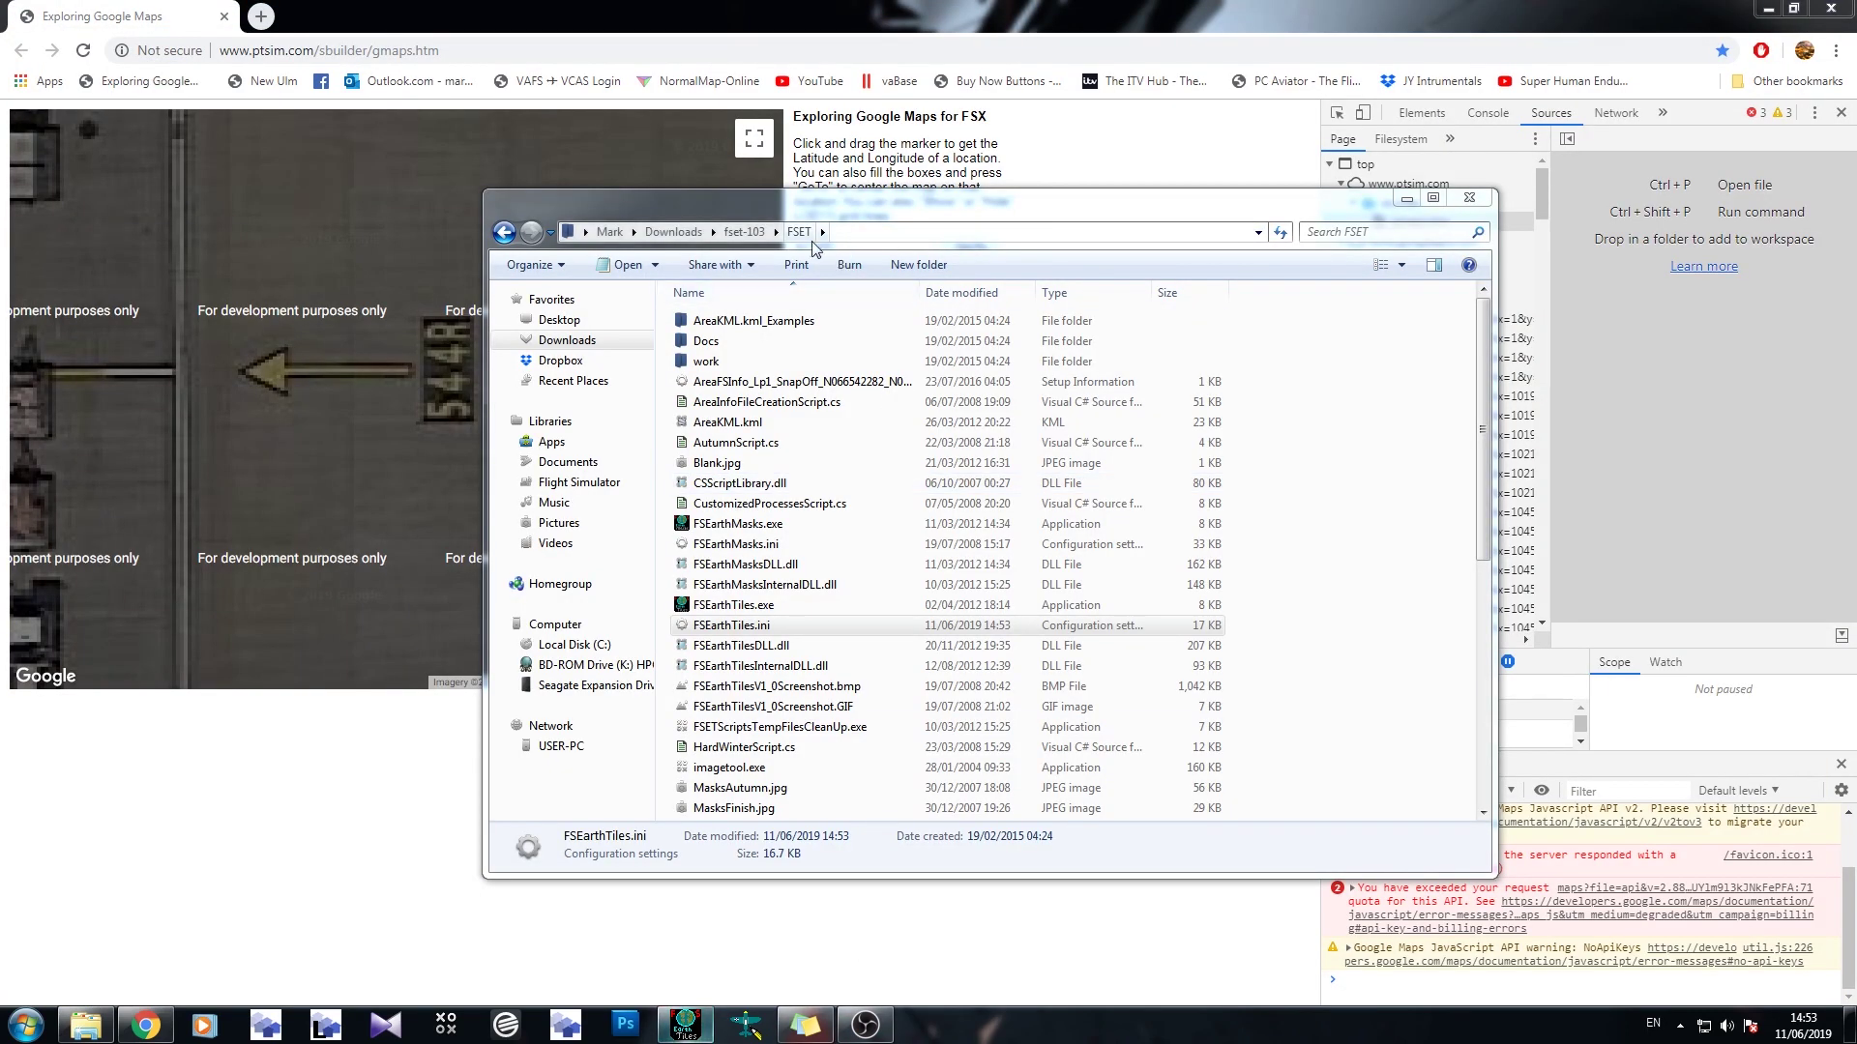
pyautogui.click(621, 23)
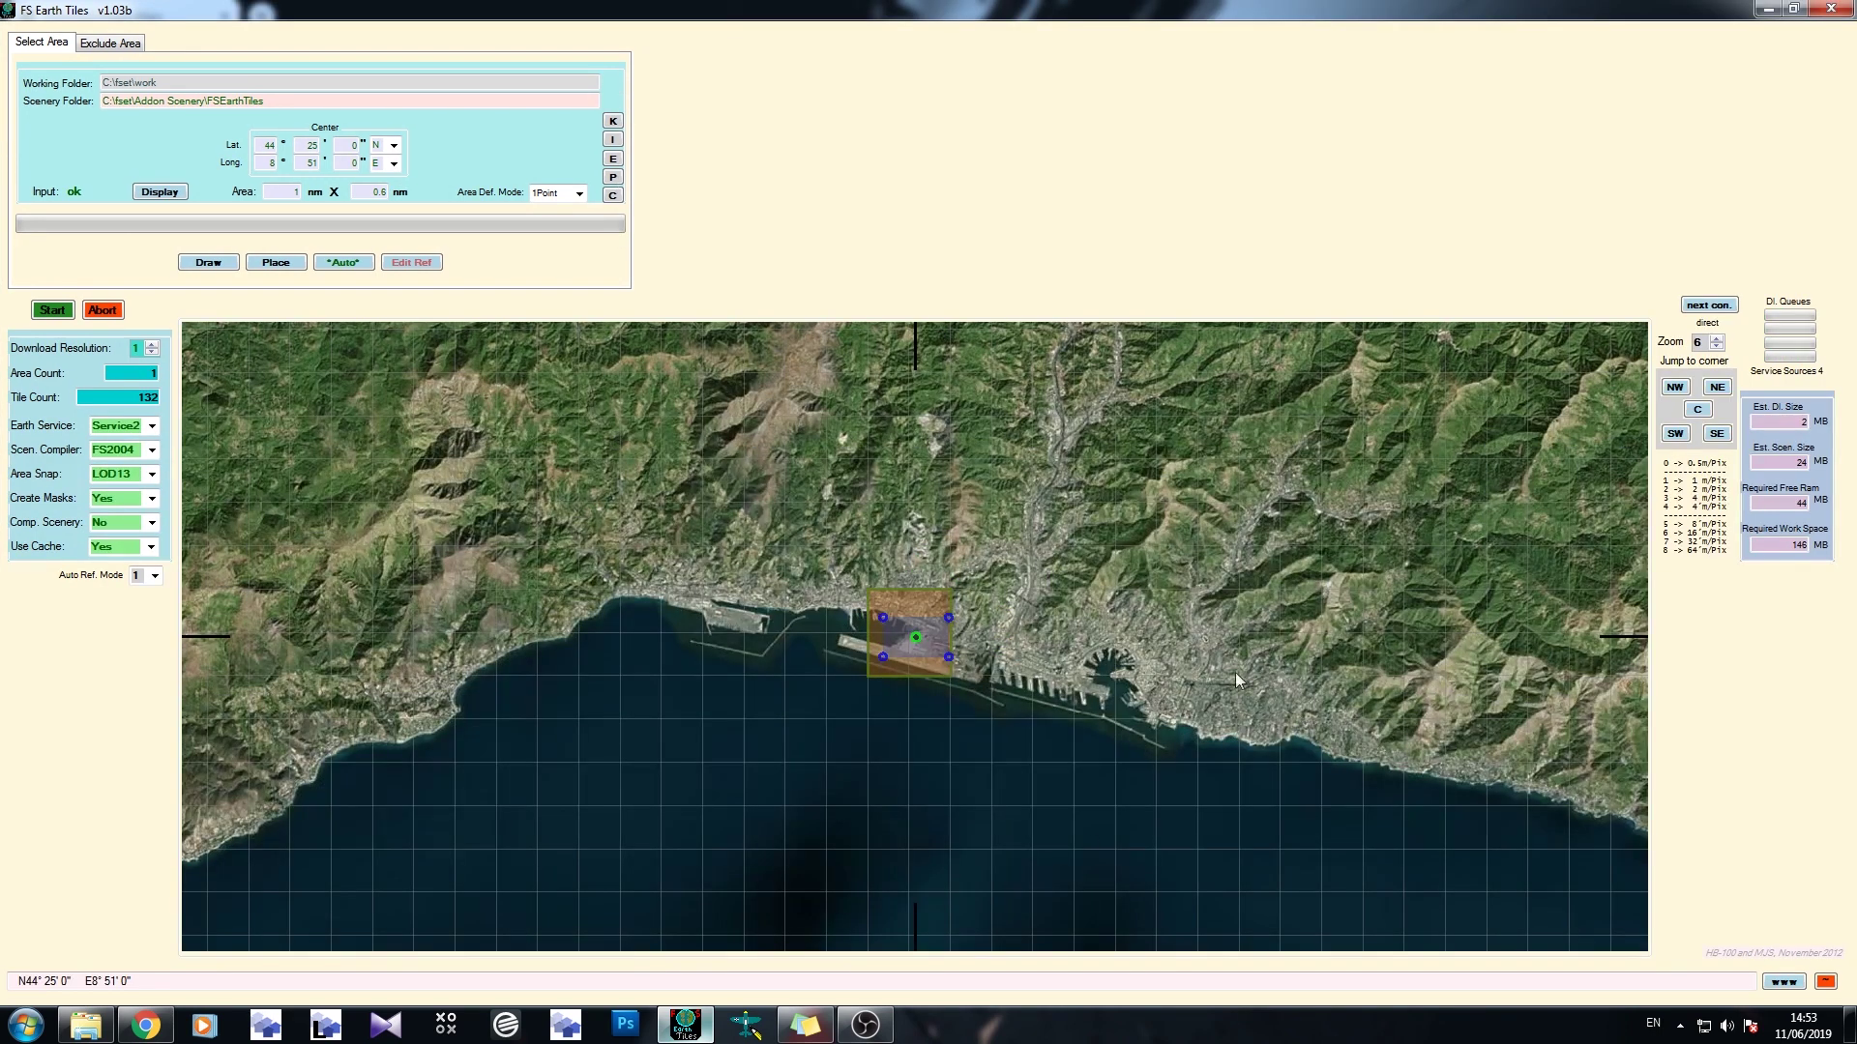
# Step: Select GE, confirm Google Earth imagery loads over Europe toward Britain, then close FS Earth Tiles
pyautogui.click(154, 426)
pyautogui.click(115, 523)
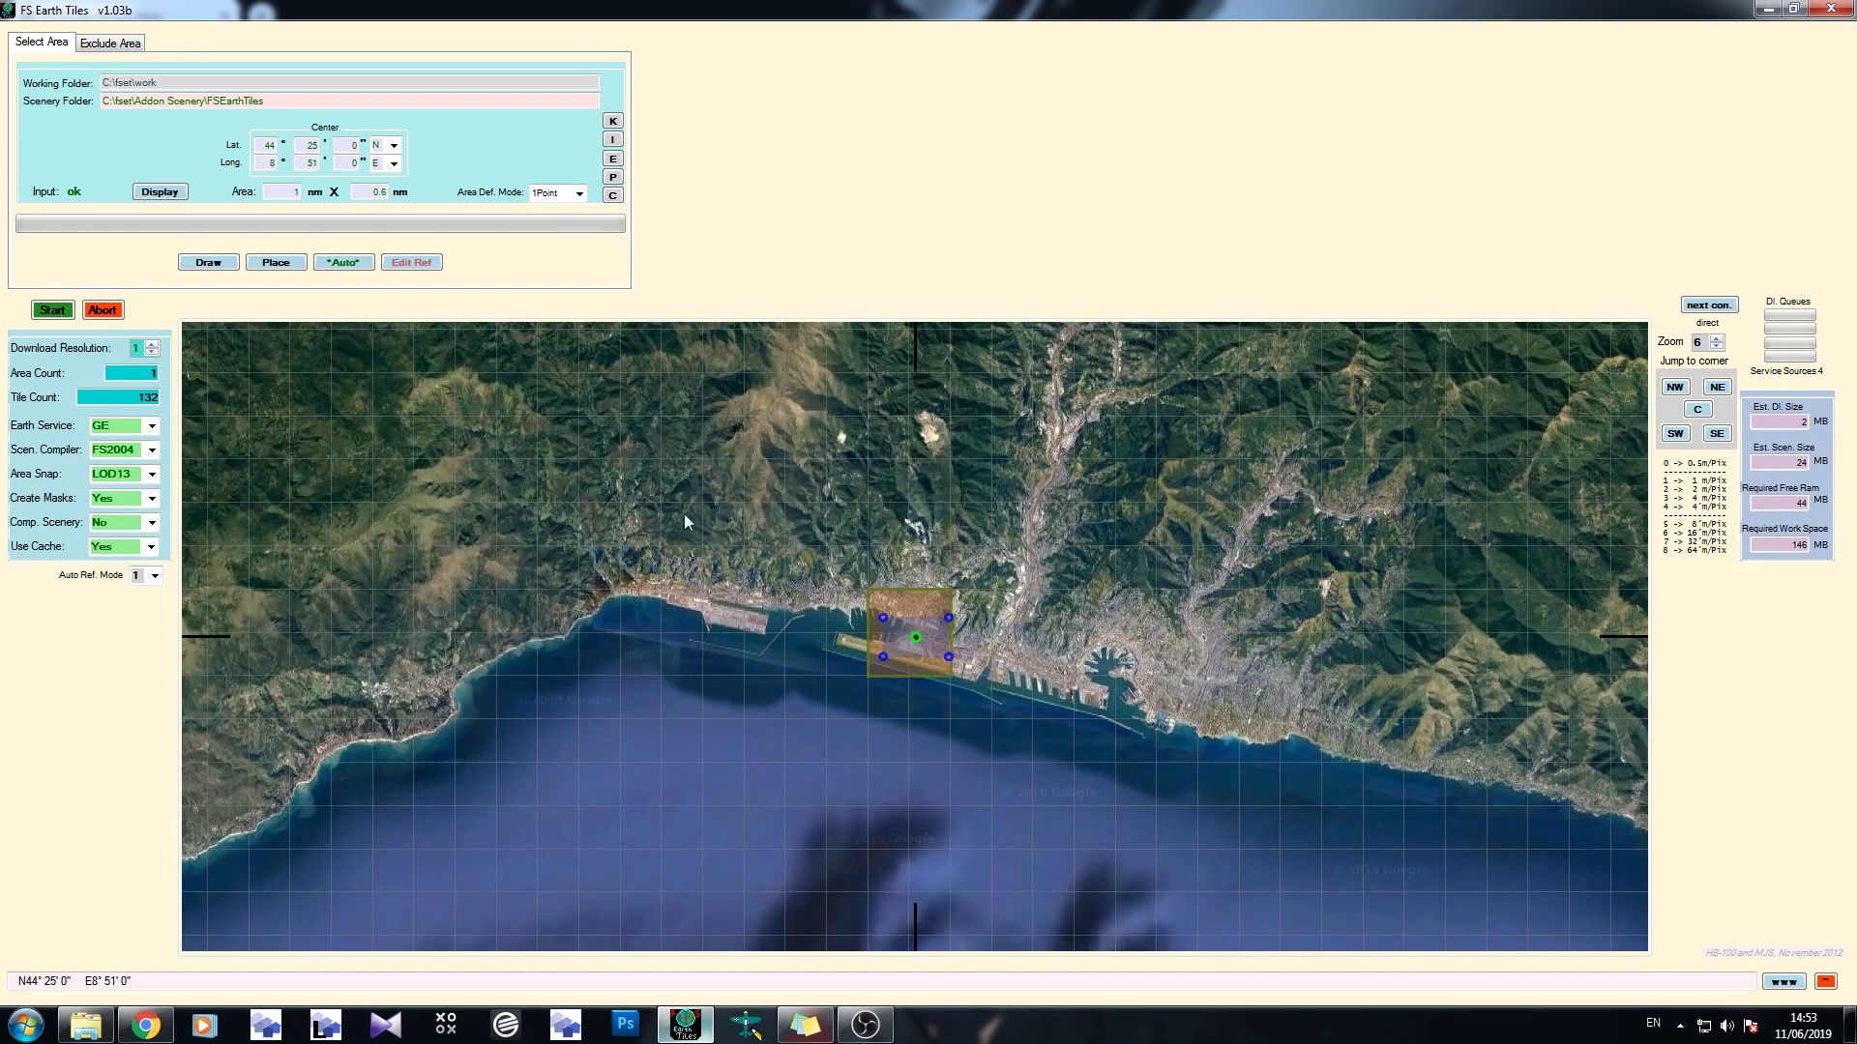
pyautogui.scroll(-7, 862, 740)
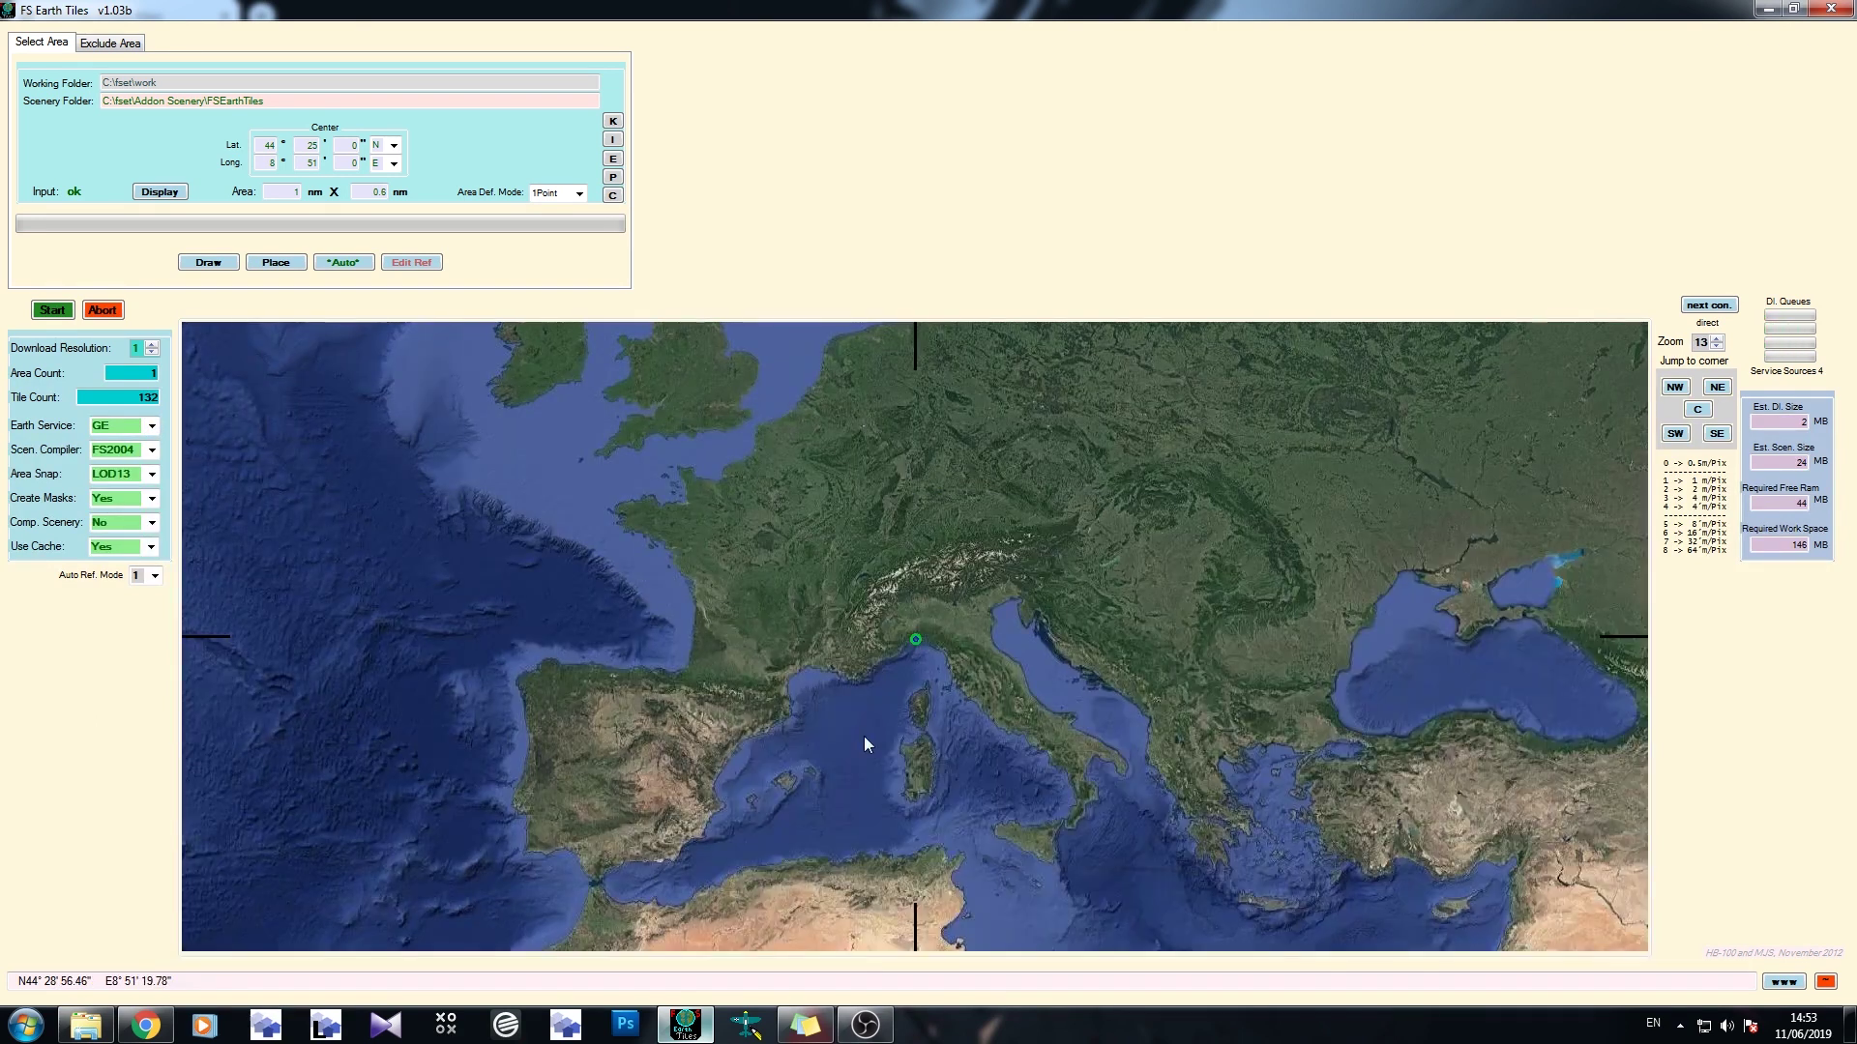
pyautogui.moveTo(861, 664); pyautogui.dragTo(916, 886)
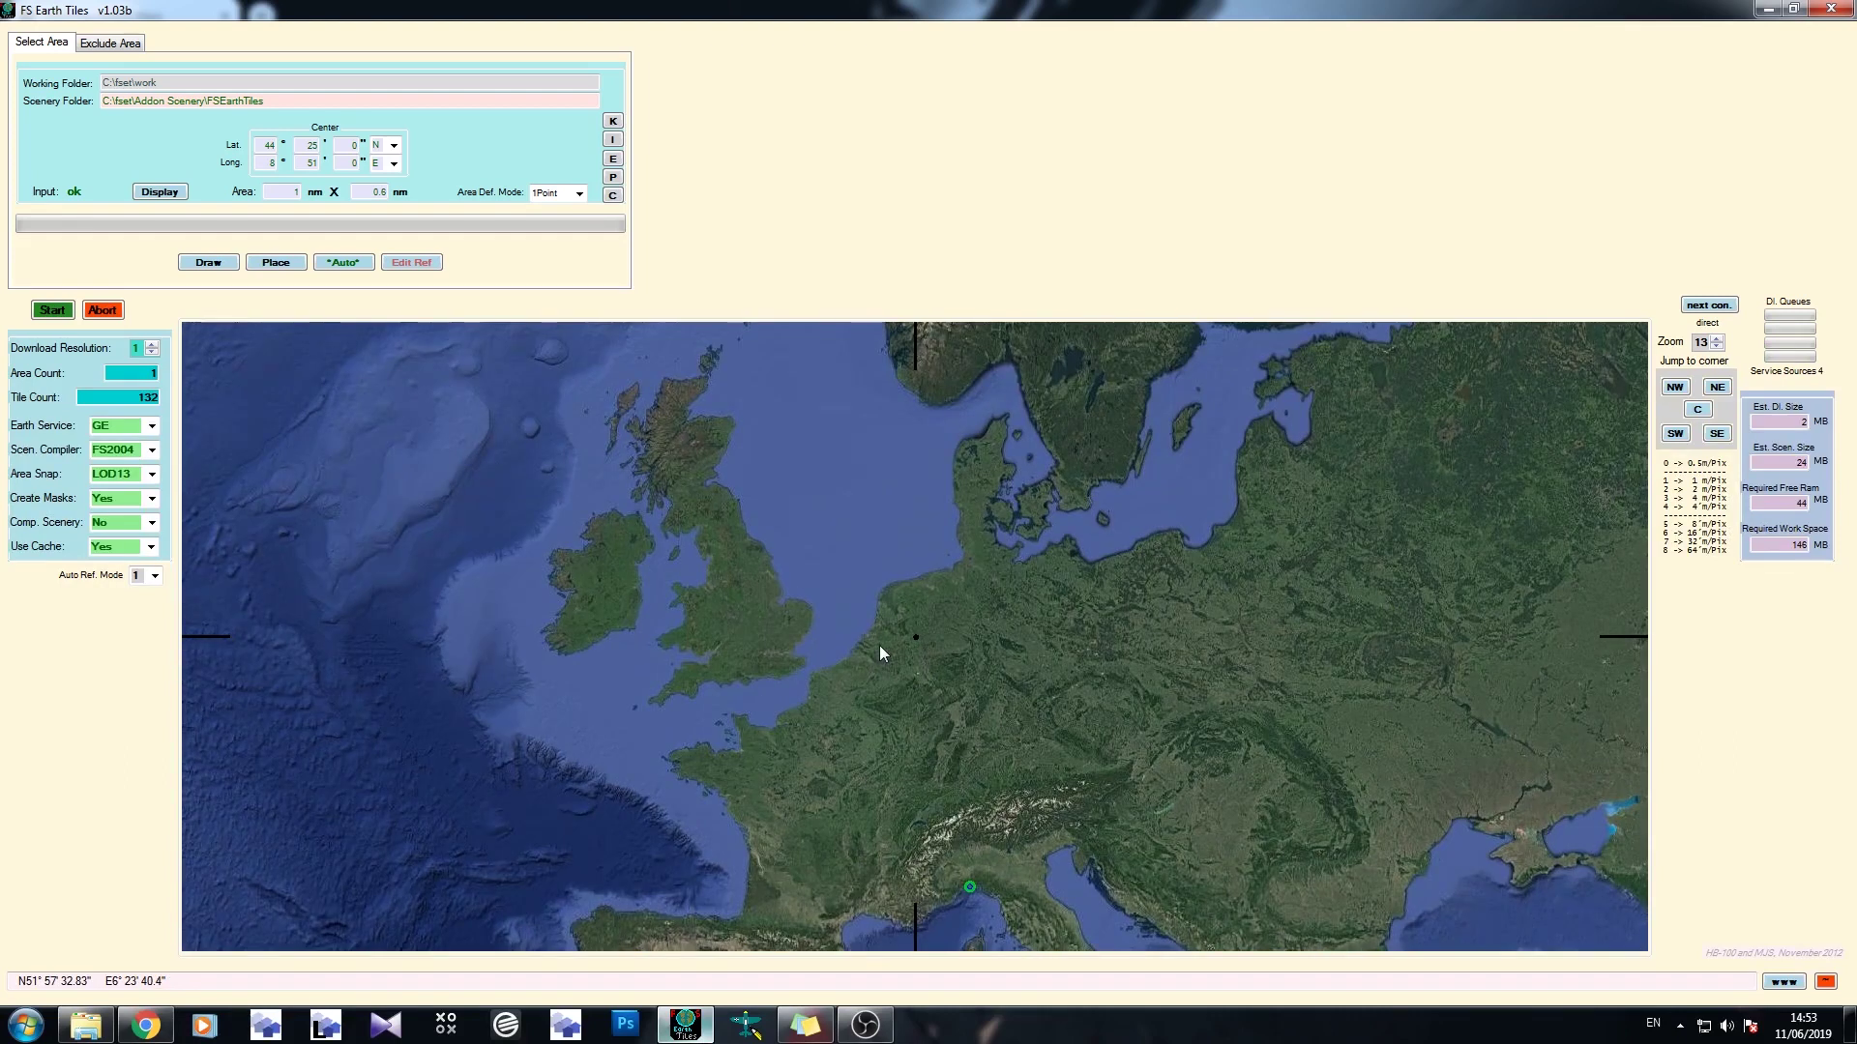
pyautogui.click(1834, 9)
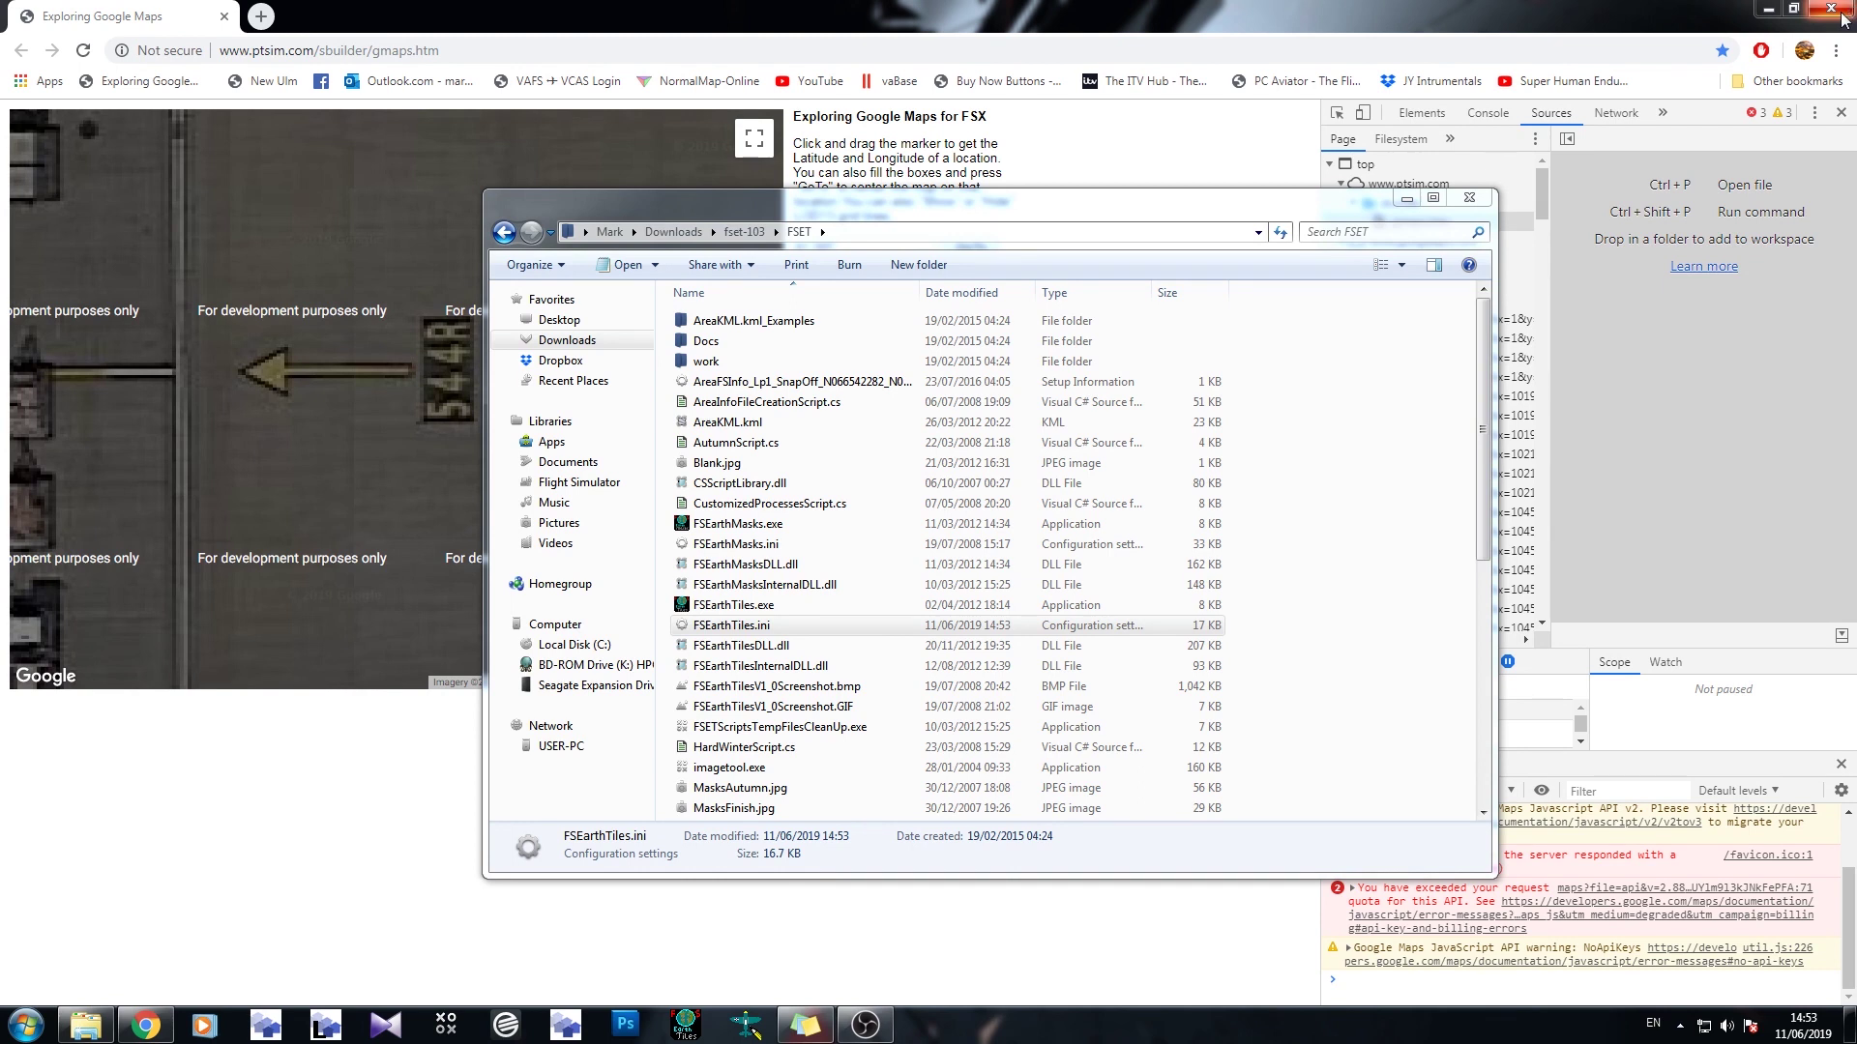
# Step: Reopen FSEarthTiles.ini and highlight the [Service7] GE lines showing ServiceUrl v=845
pyautogui.doubleClick(732, 625)
pyautogui.moveTo(495, 663); pyautogui.dragTo(792, 726)
pyautogui.click(792, 726)
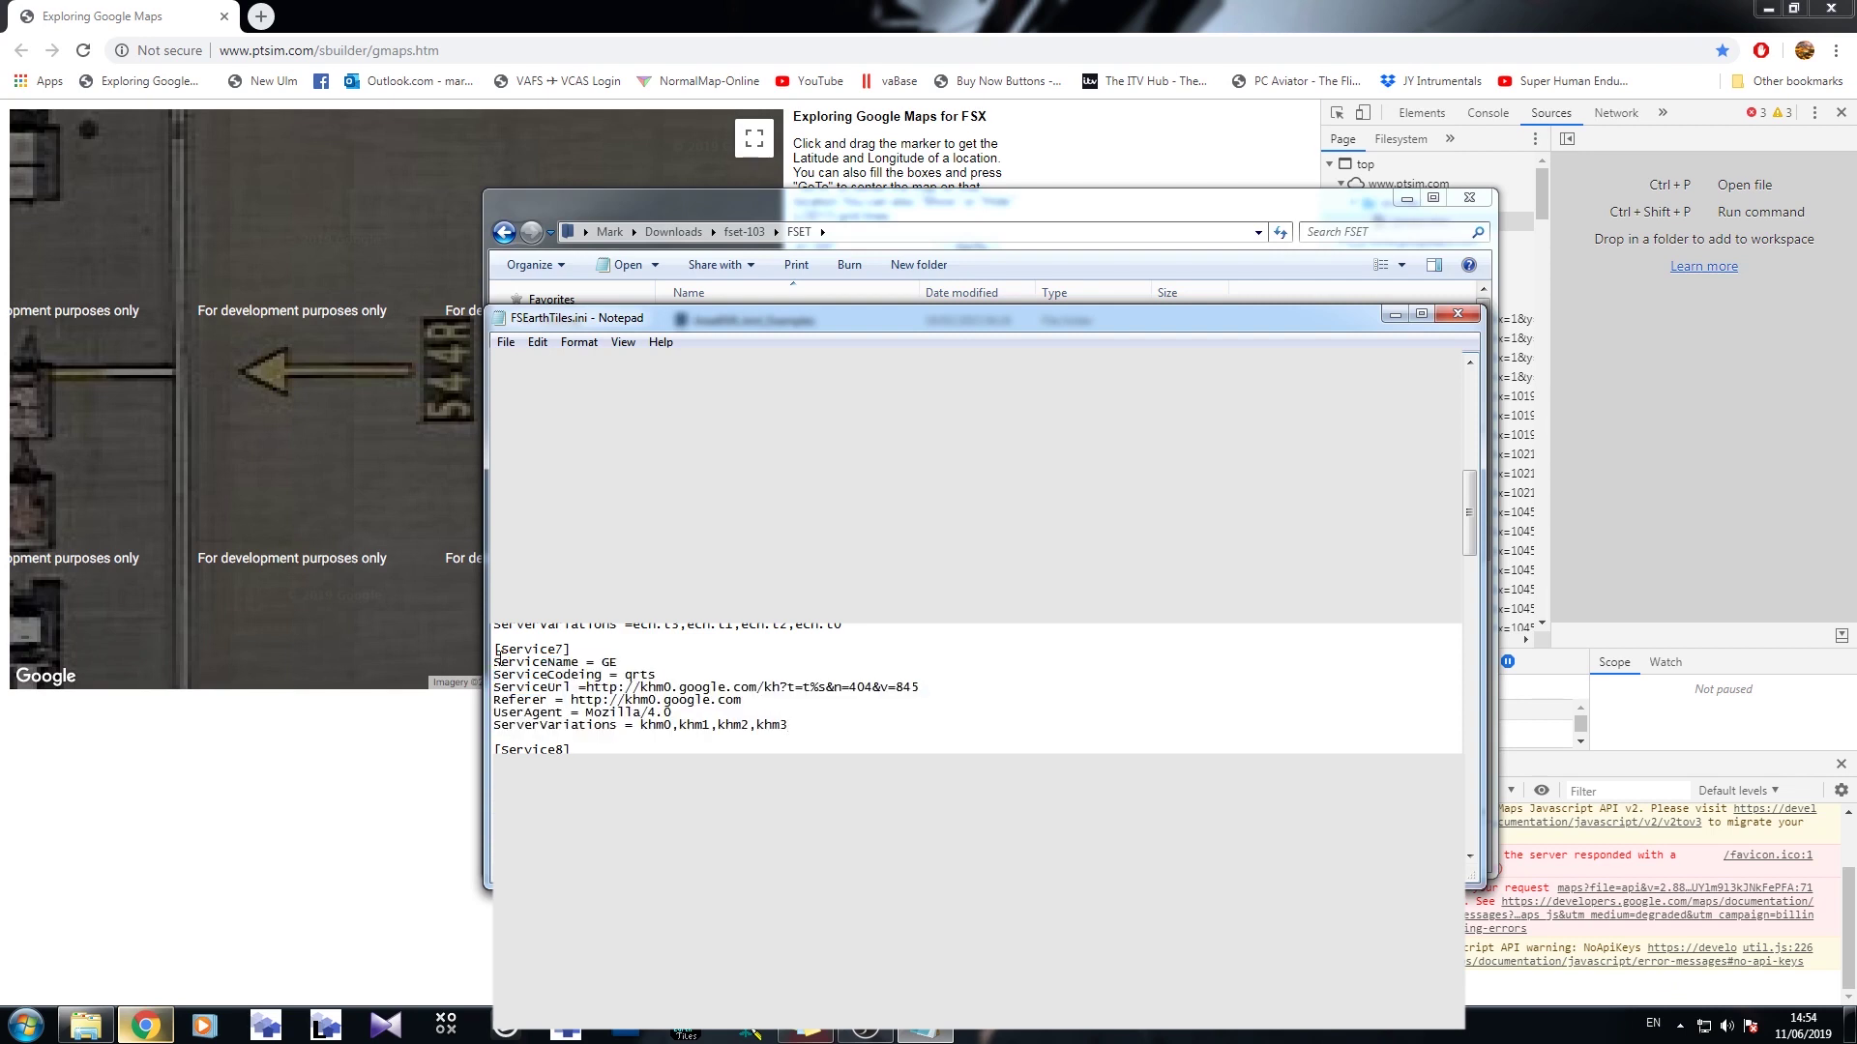
pyautogui.moveTo(495, 663); pyautogui.dragTo(792, 726)
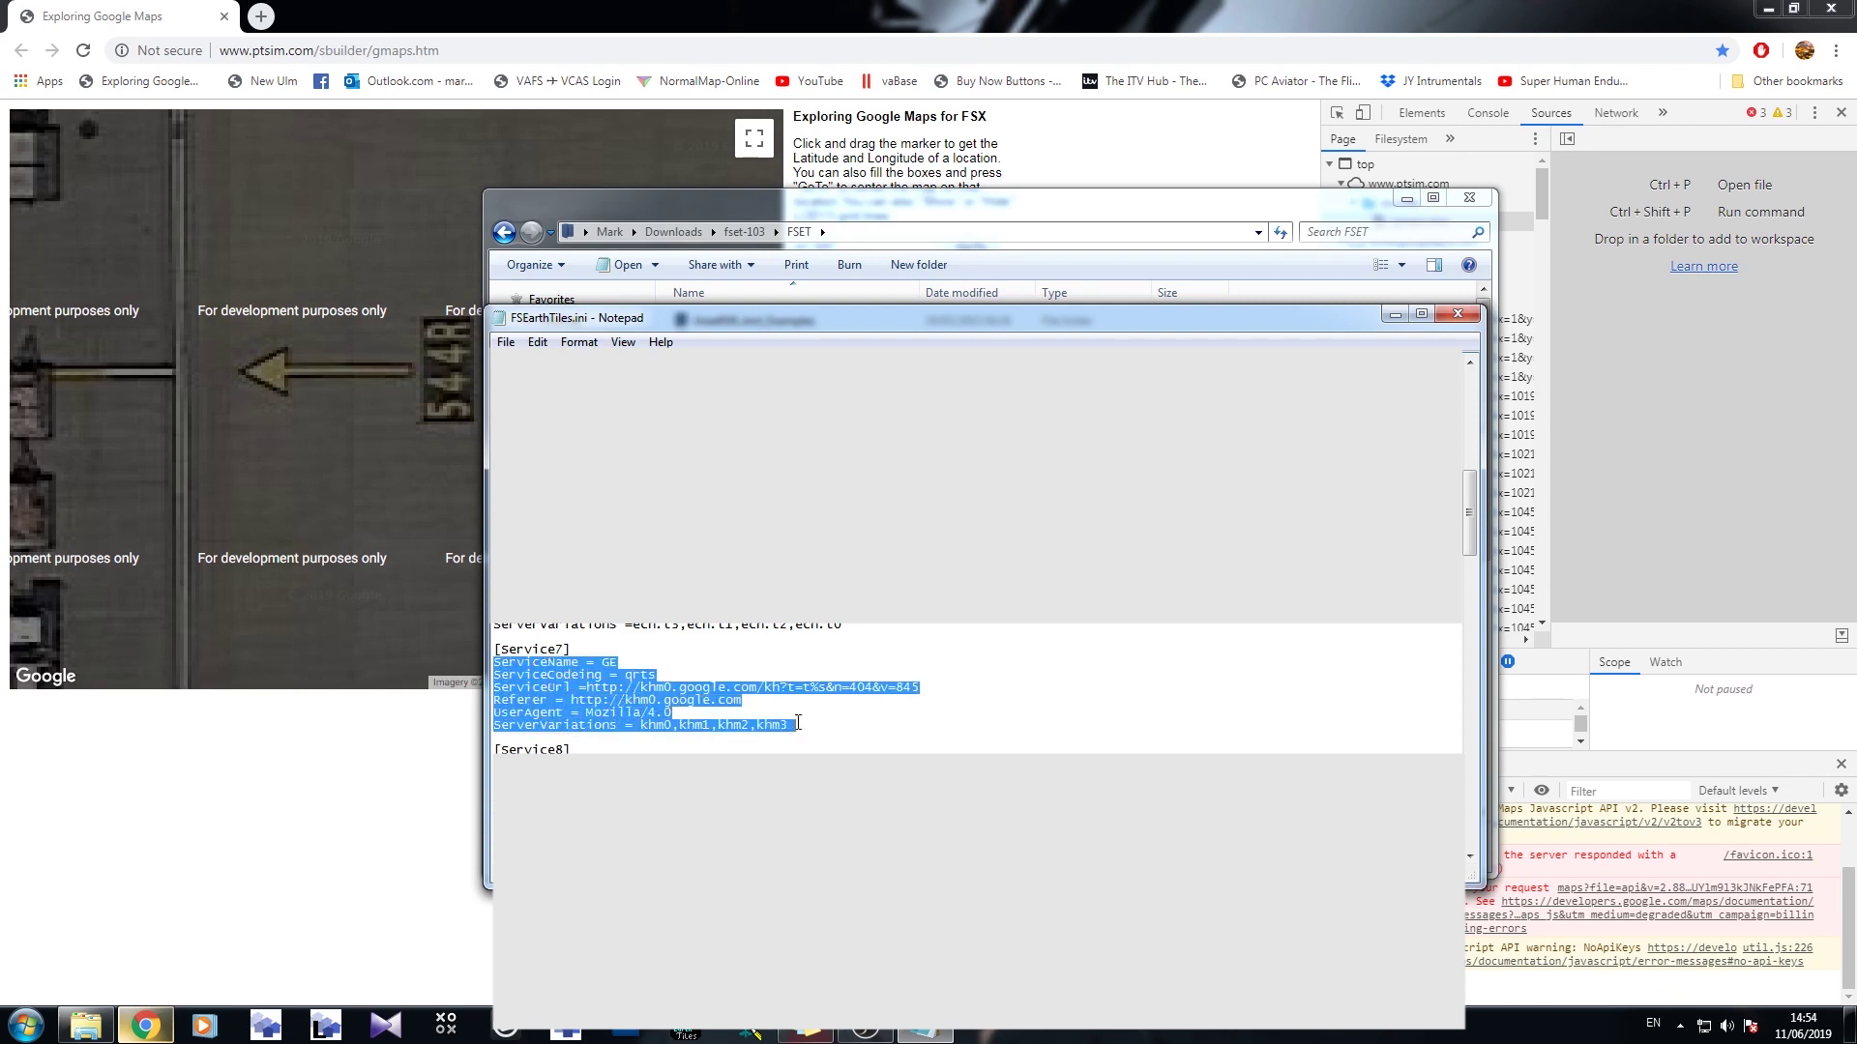
pyautogui.click(842, 720)
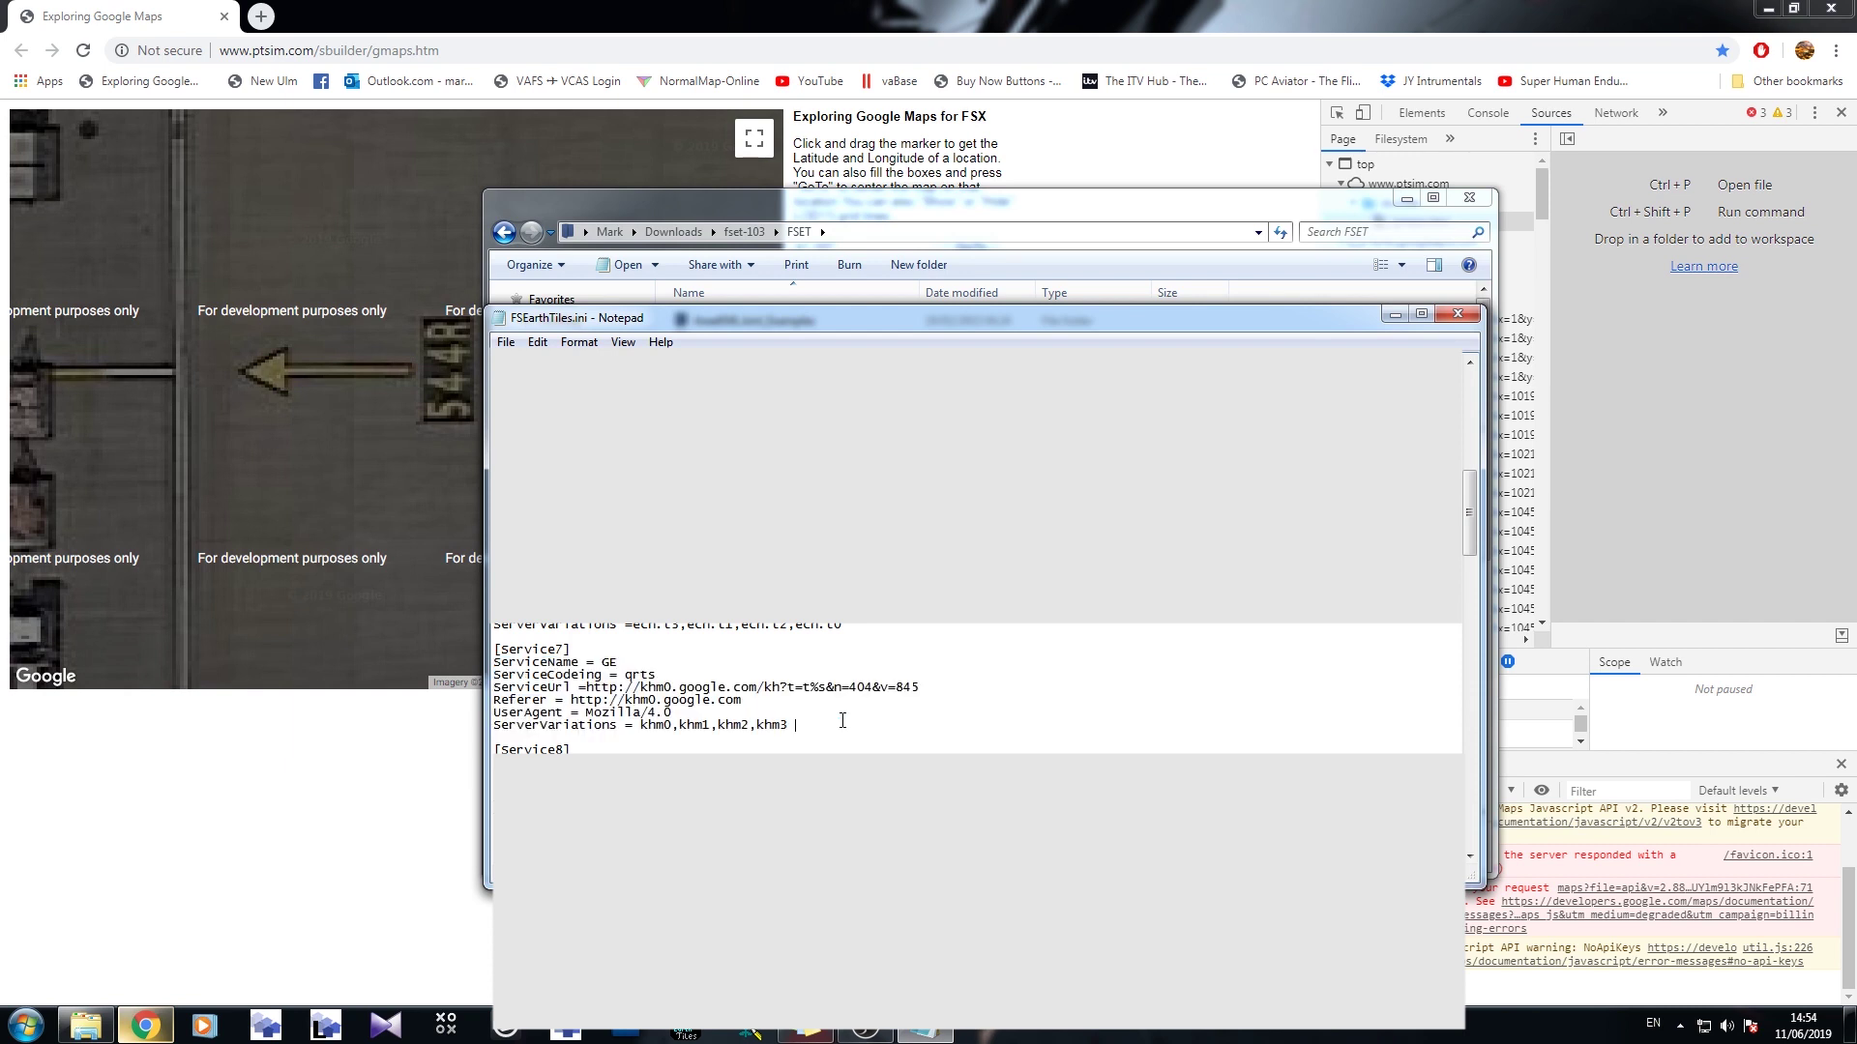